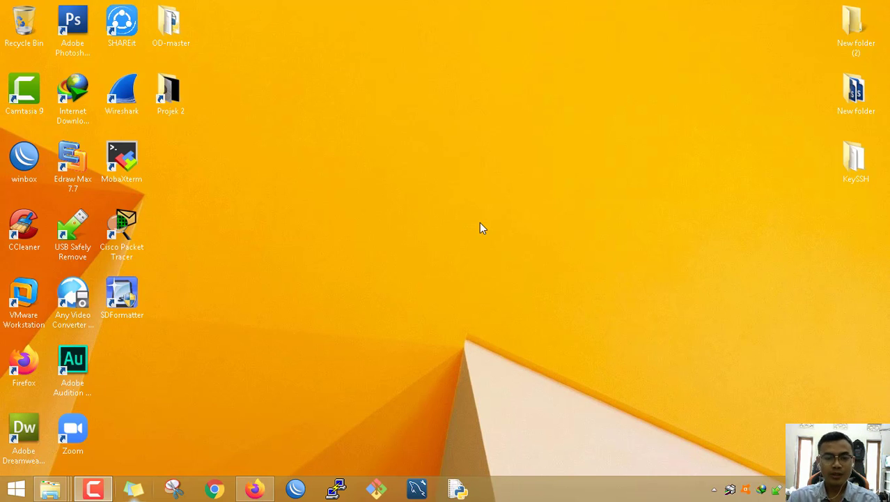
right_click(438, 104)
left_click(421, 140)
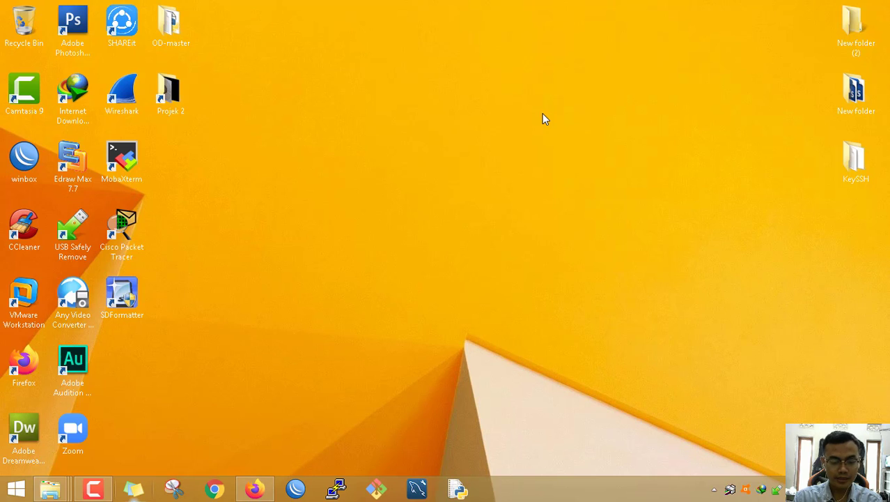
Open a Command Prompt and start a continuous ping with ping youtube.com -t
key("super+r")
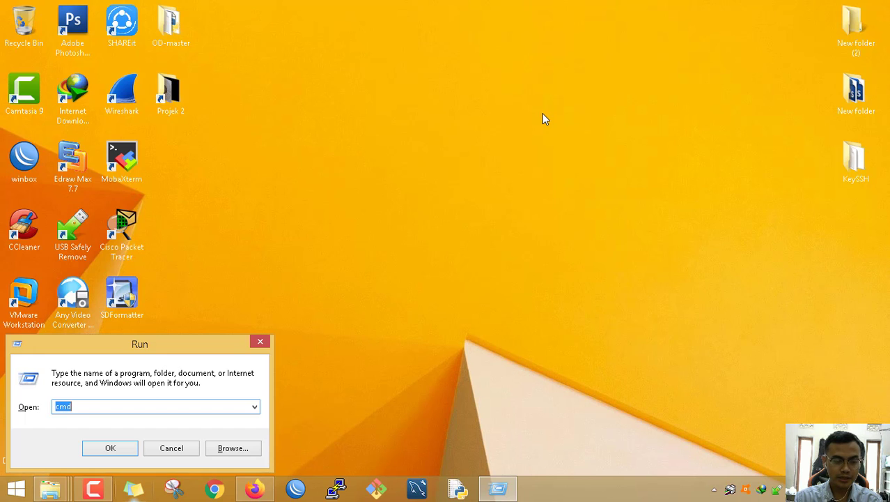
key("Return")
type("ping")
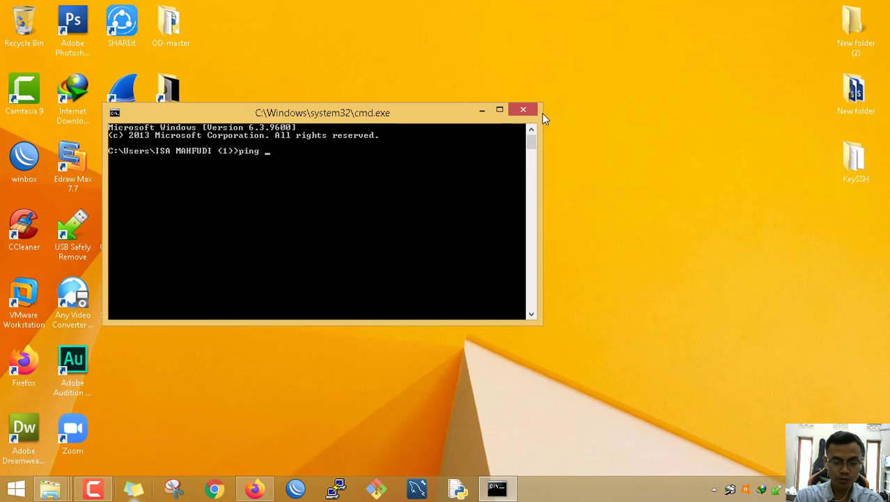
type(" yout")
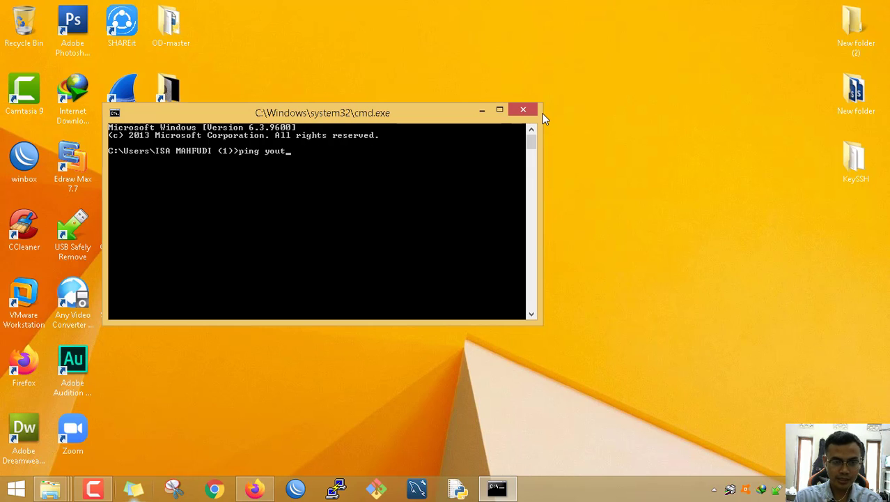
type("ub")
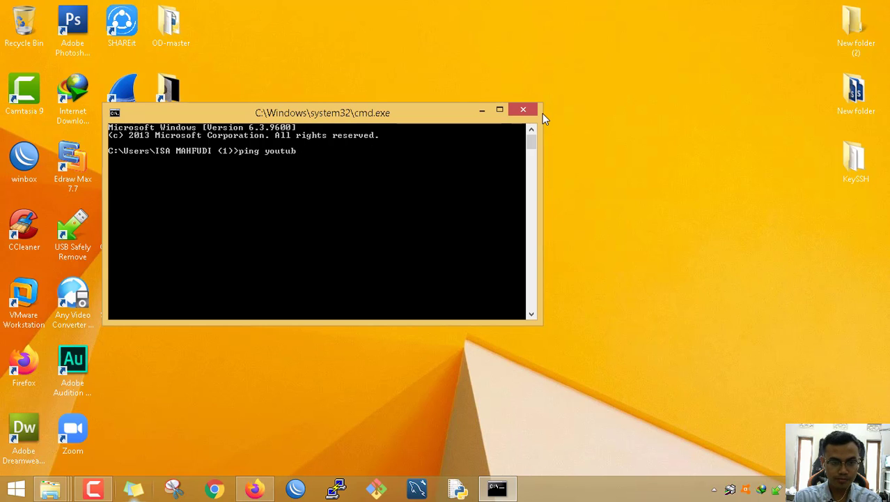
type("e.com -")
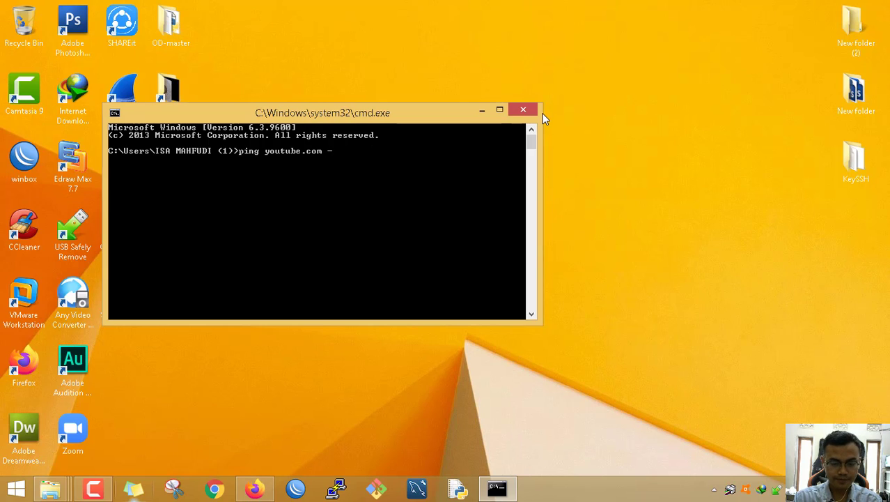
type("t")
key("Return")
left_click(601, 143)
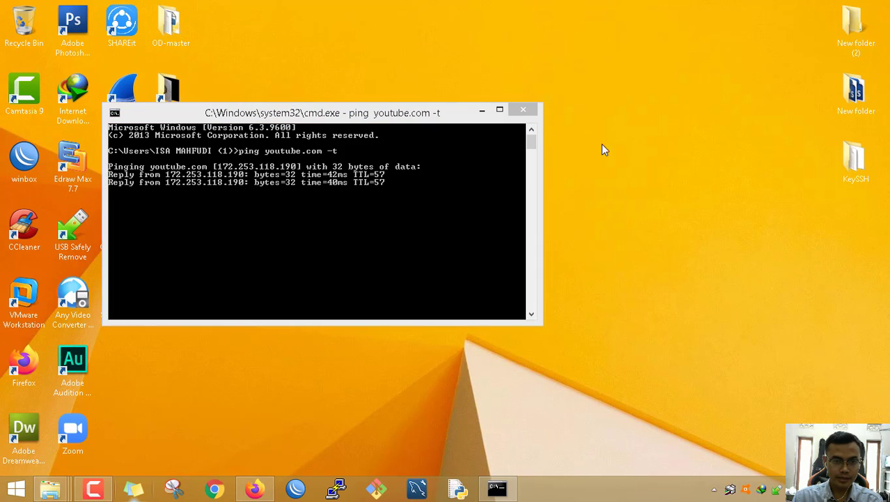
Minimize the Command Prompt, launch Wireshark and start capturing packets on the Wi-Fi interface
left_click(481, 110)
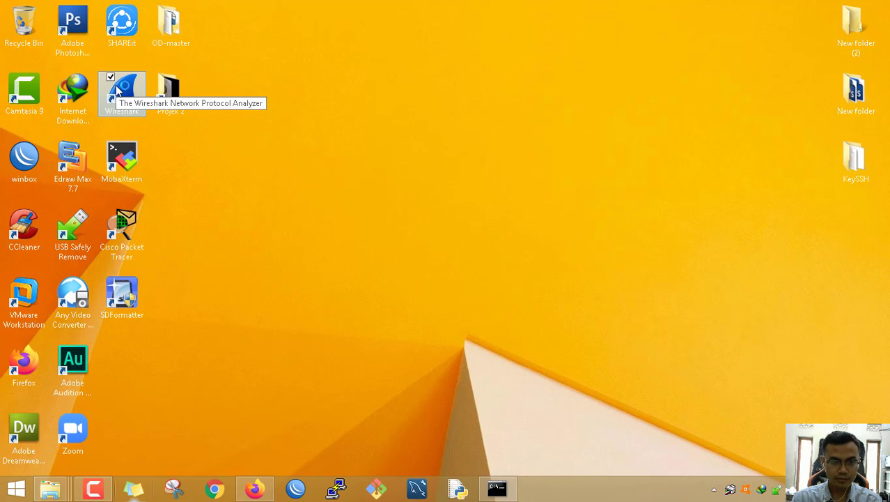
double_click(117, 87)
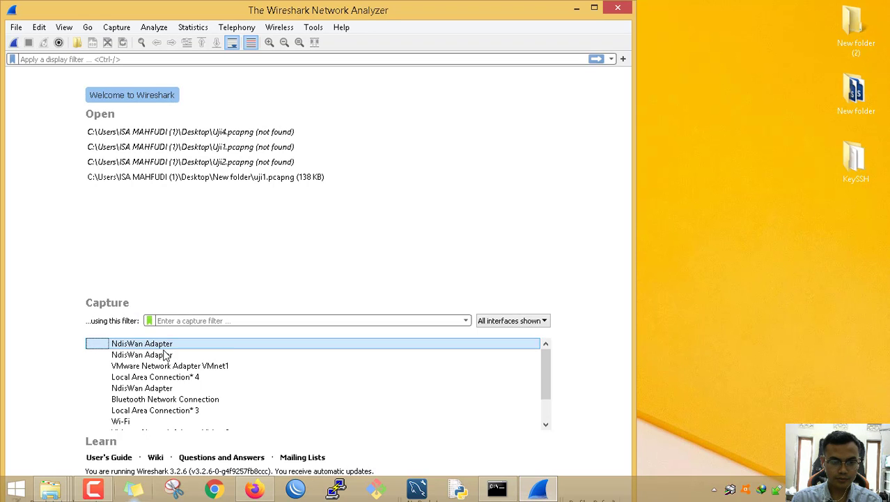
left_click(122, 421)
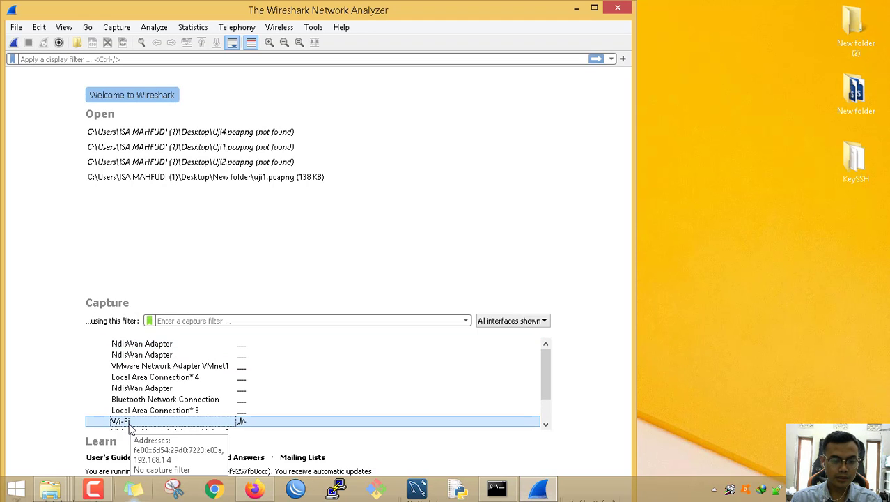
left_click(14, 42)
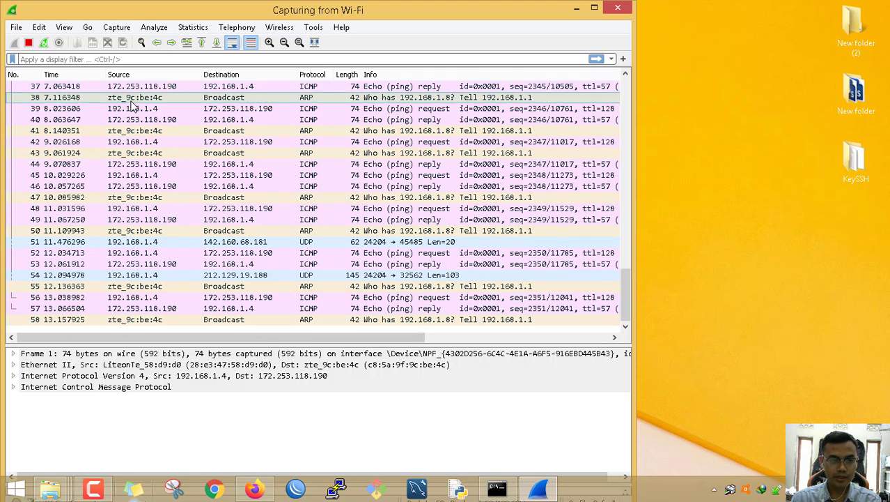
Stop the Wi-Fi packet capture and end the running ping in the Command Prompt
left_click(29, 43)
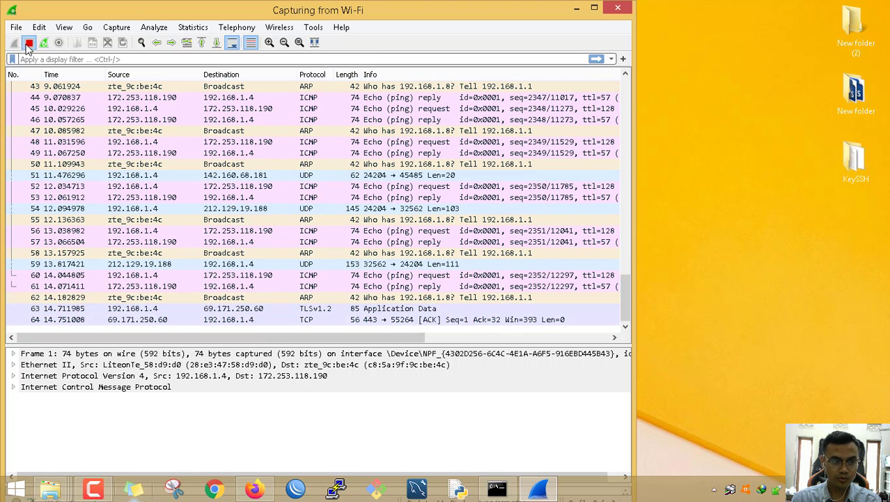
left_click(497, 489)
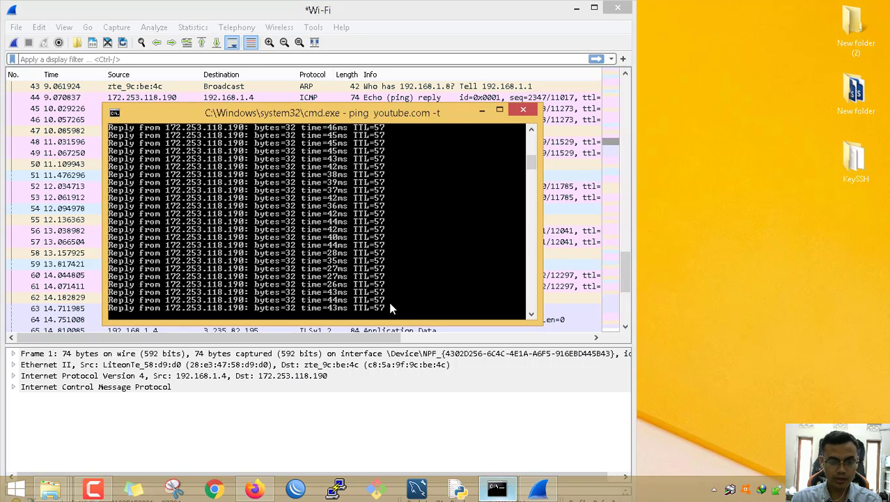
key("ctrl+c")
Arrange the Wireshark and Command Prompt windows beside each other so both the packet list and the ping output can be read
left_click(371, 17)
left_click_drag(372, 17, 590, 37)
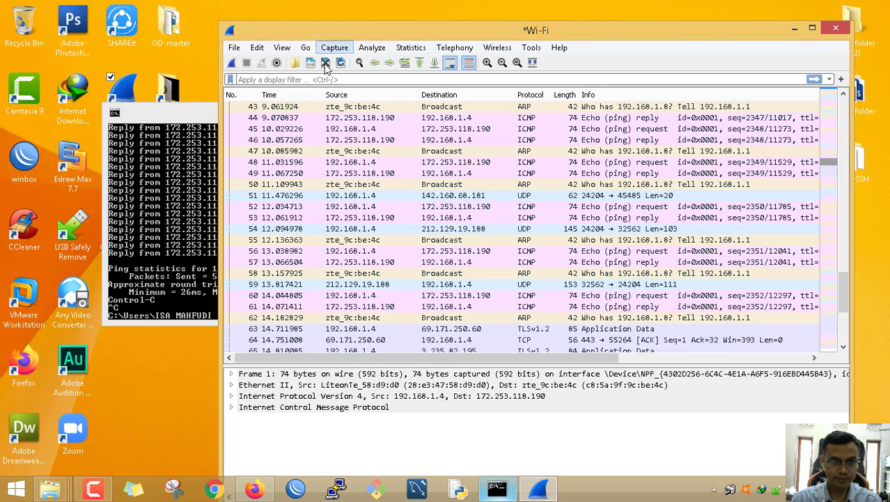
left_click_drag(191, 115, 89, 12)
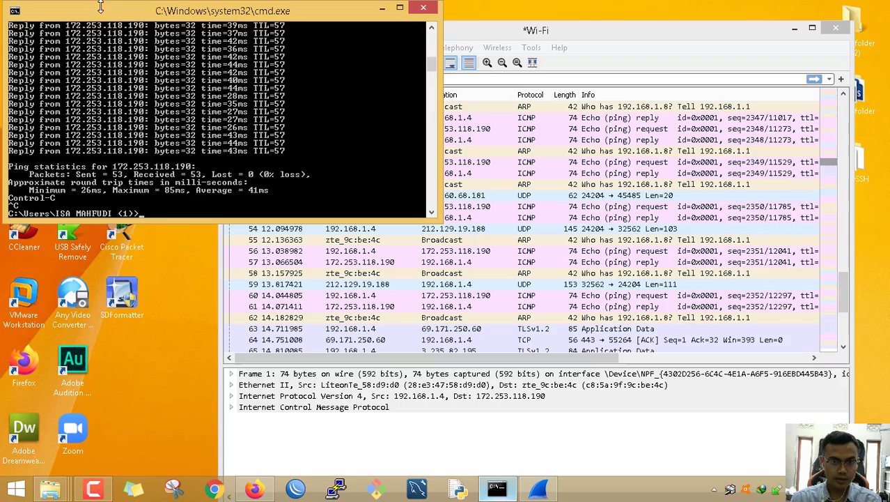
double_click(455, 30)
double_click(471, 10)
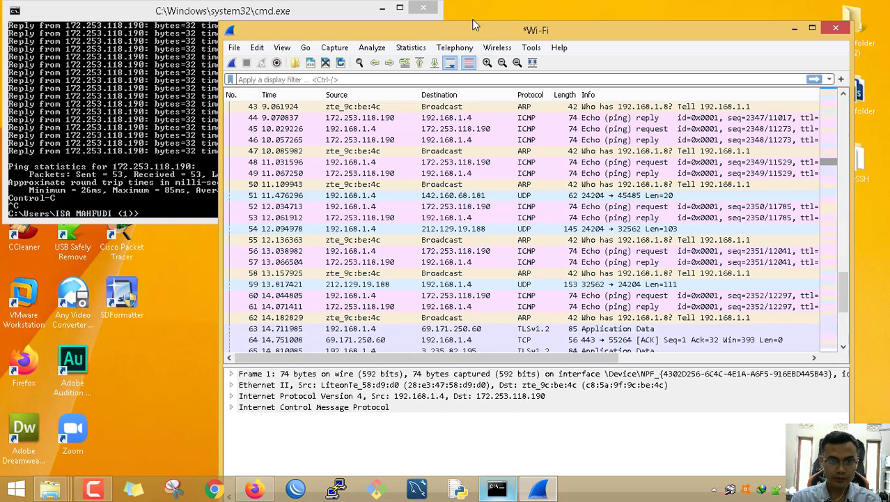
left_click_drag(456, 27, 445, 9)
Filter the captured packets with the display filter ip.dst==172.253.118.190
type("ip")
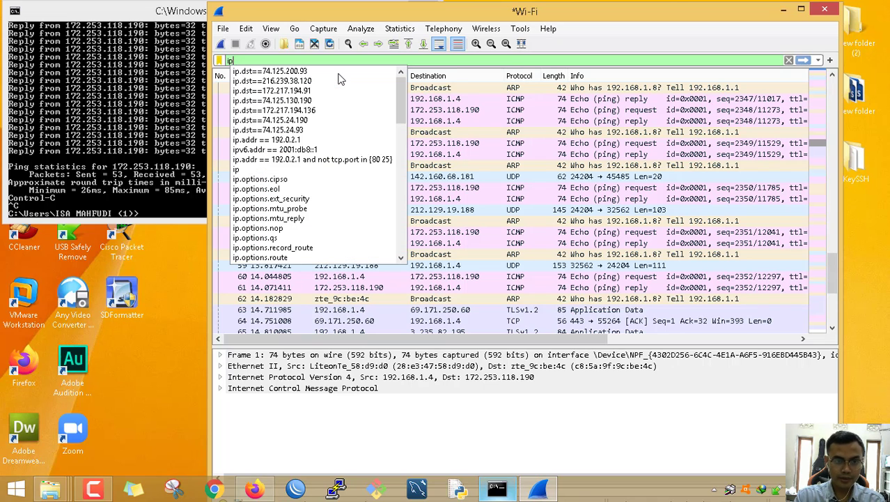
type(".ds")
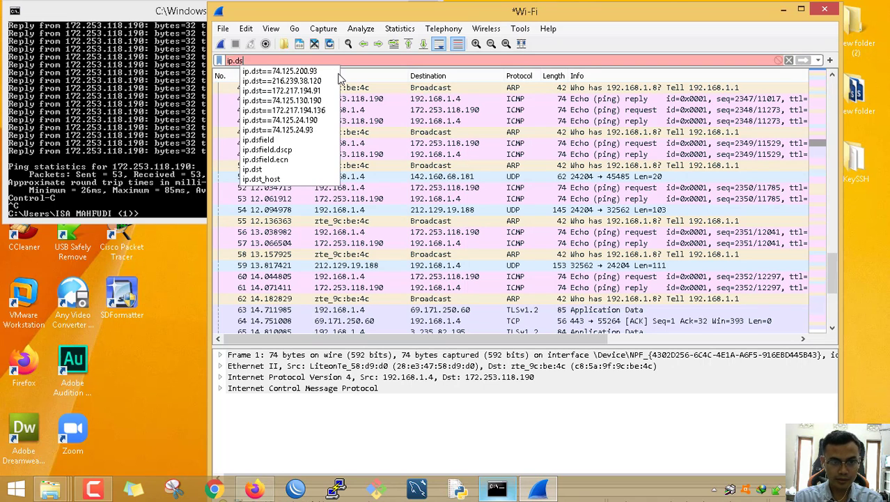
type("t==")
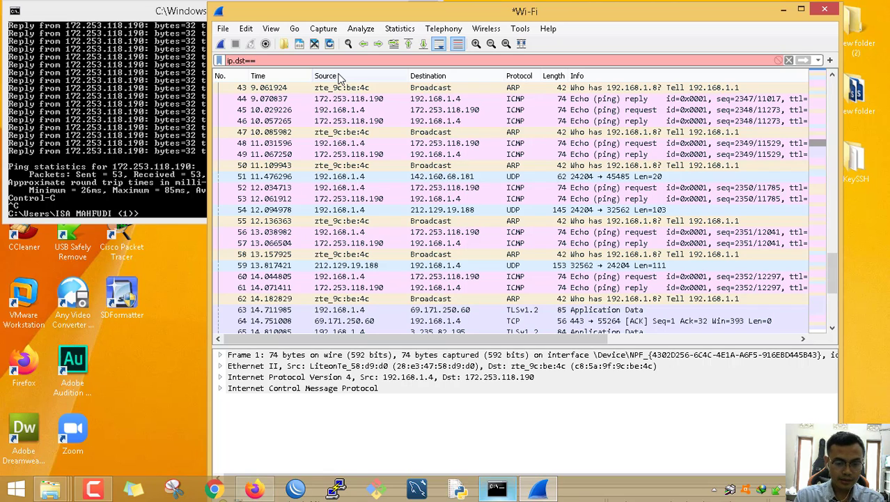
type("172")
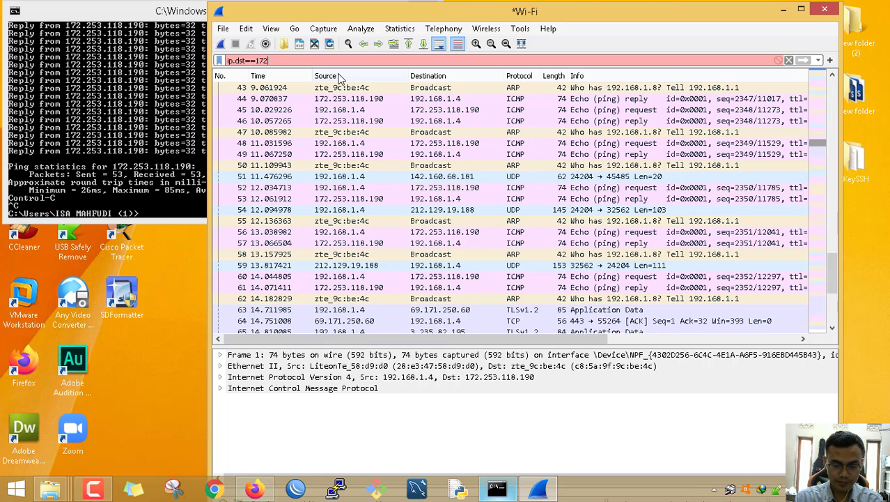
type(".25")
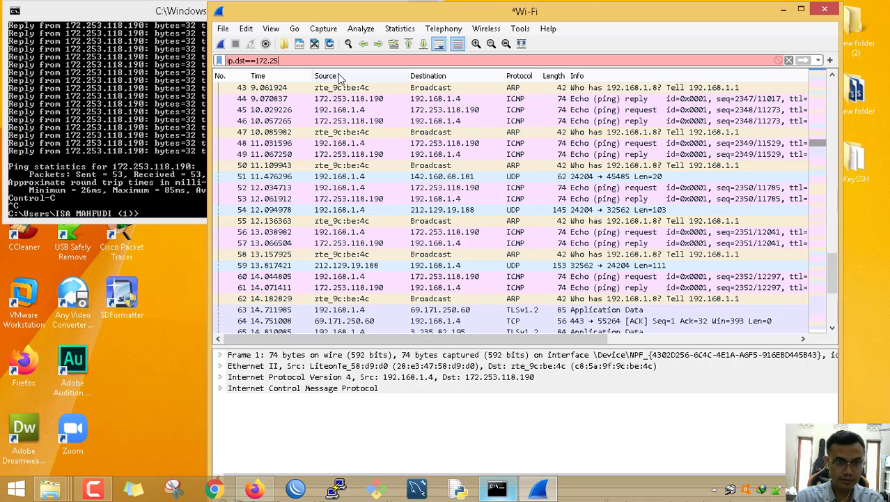
type("3.")
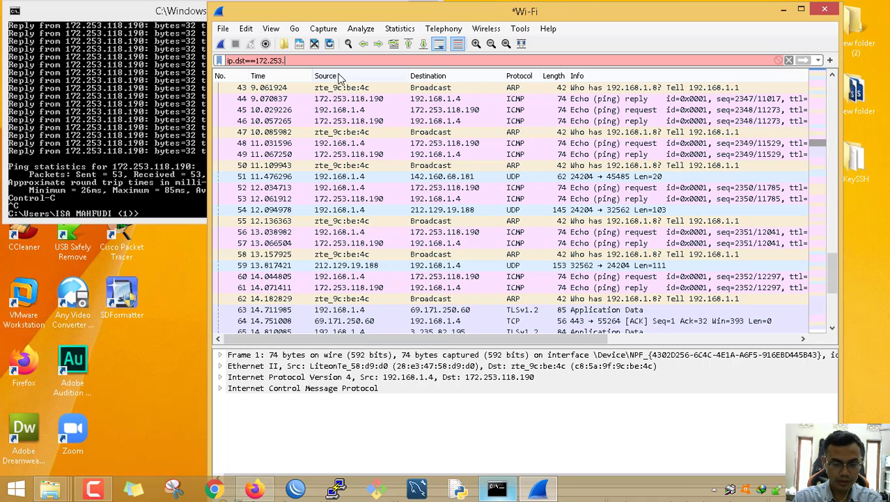
type("118.190")
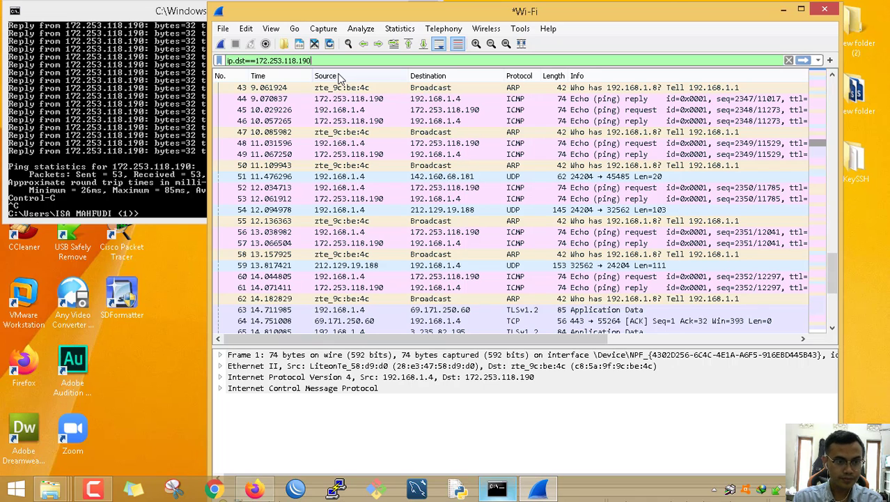
key("Return")
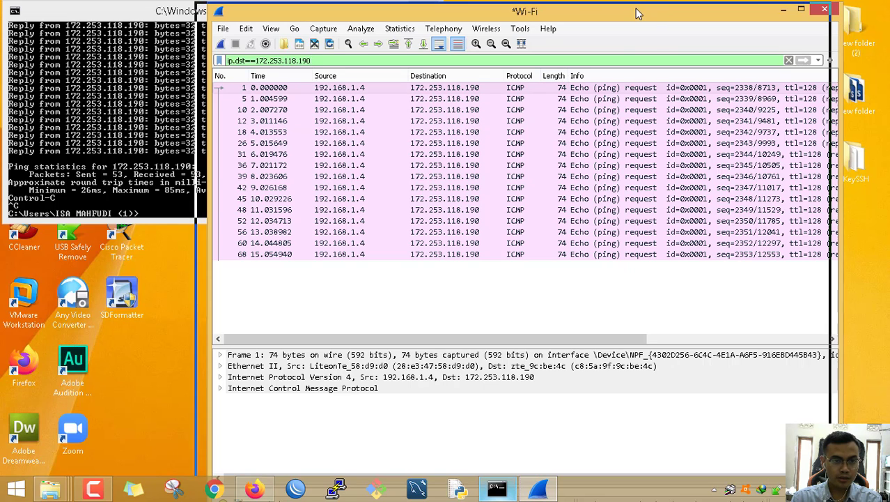
Export the displayed packet dissections as a CSV file named Uji1 on the Desktop
left_click_drag(648, 13, 636, 12)
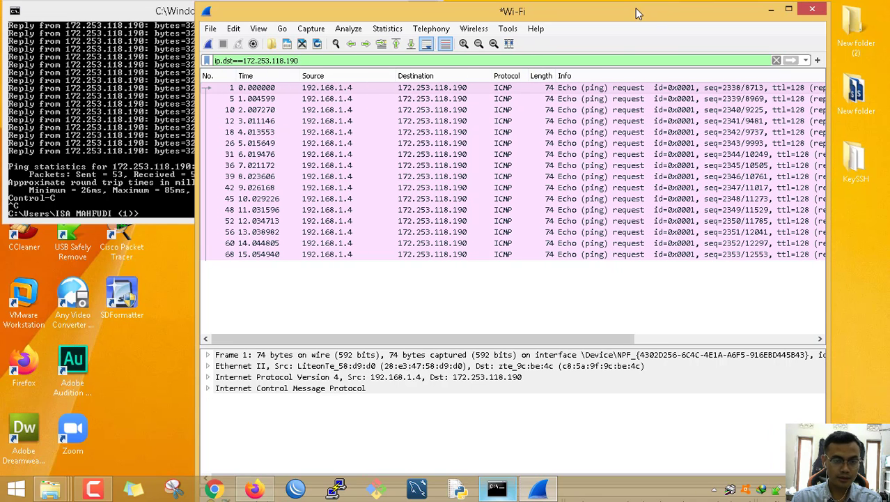
left_click(207, 28)
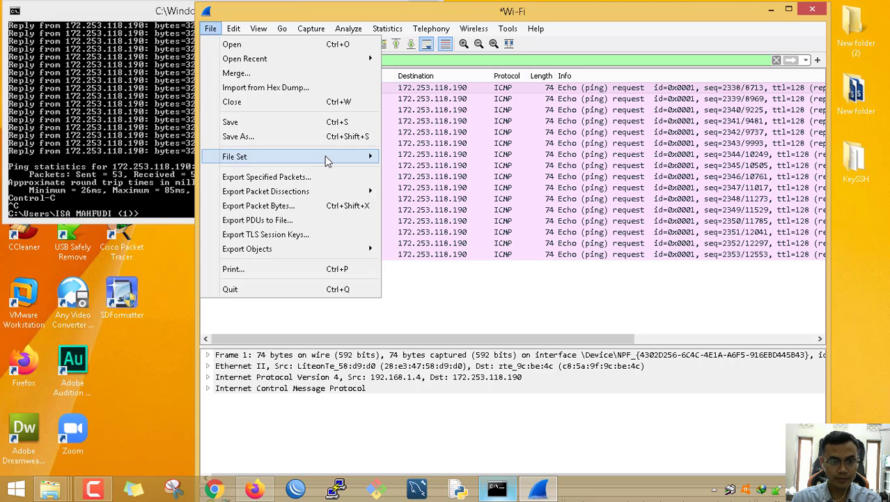
mouse_move(358, 190)
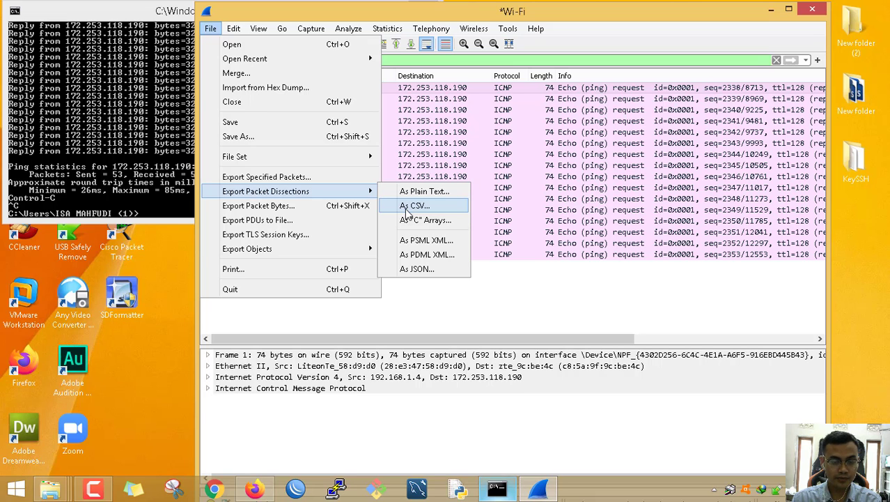
left_click(408, 209)
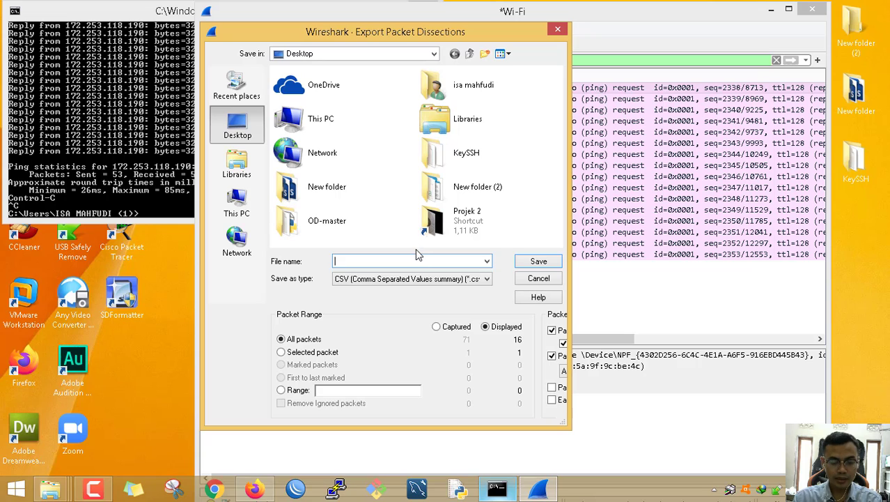
type("U")
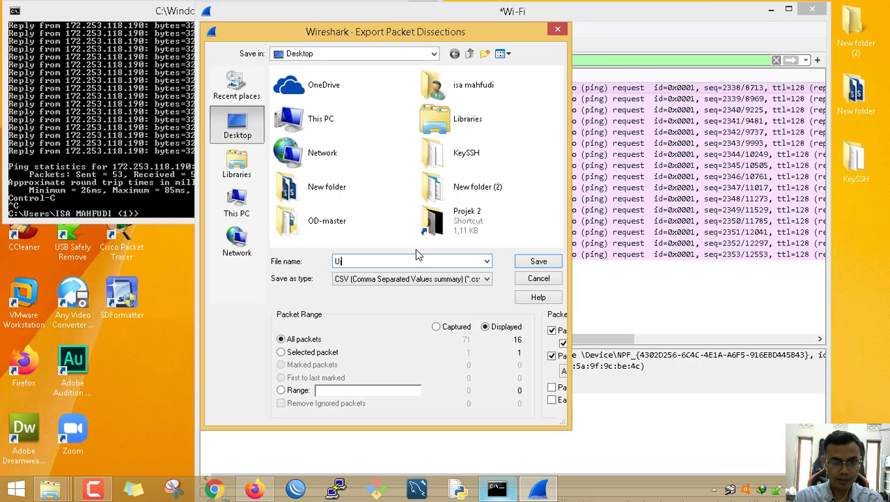
type("ji1")
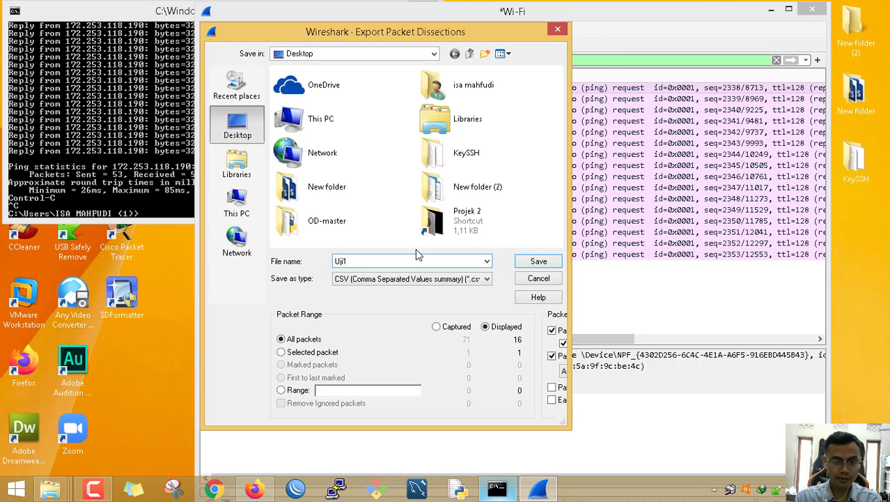
key("Return")
Search the installed programs for Excel 2013 and launch it
key("super")
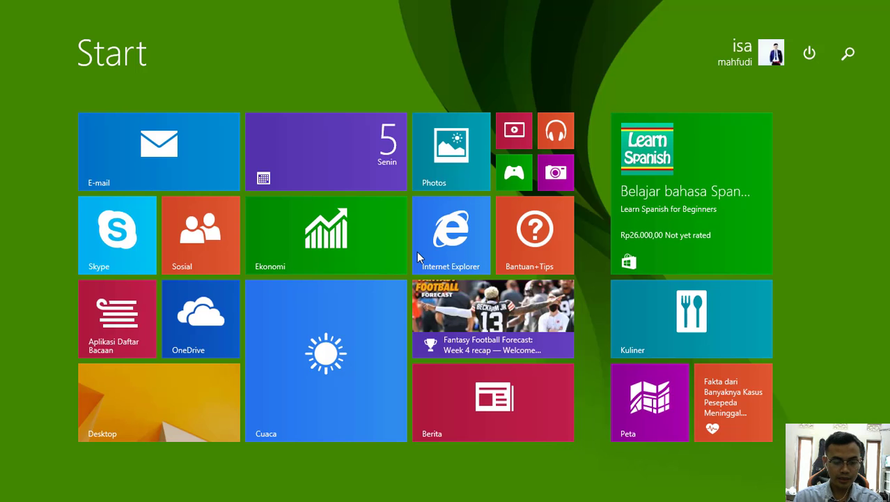
type("excel 2013")
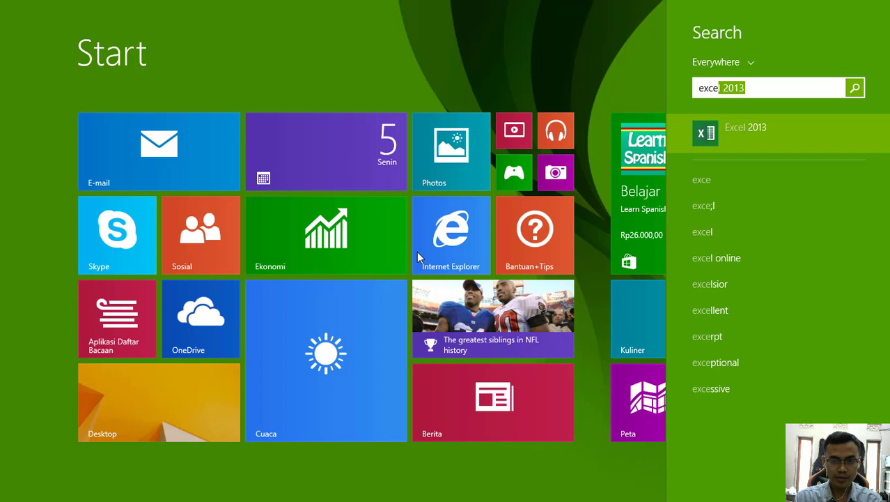
key("Return")
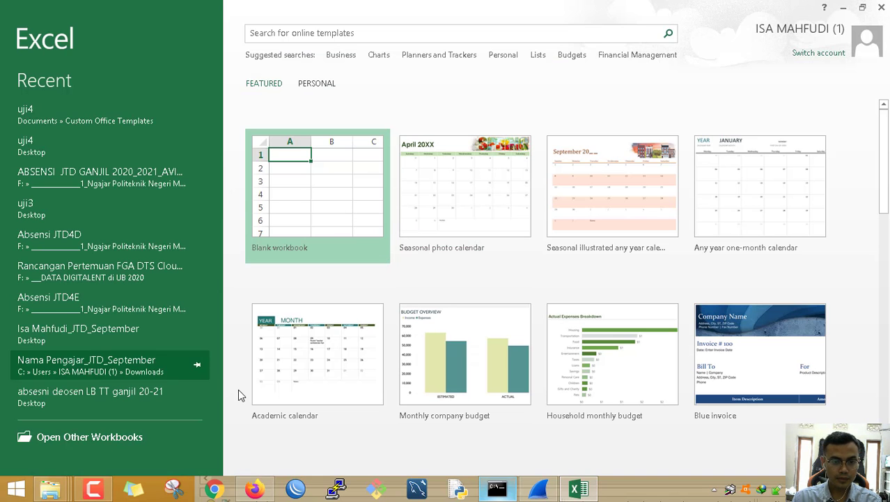
Open the Uji1 CSV file from the Desktop, showing all file types in the Open dialog
left_click(94, 443)
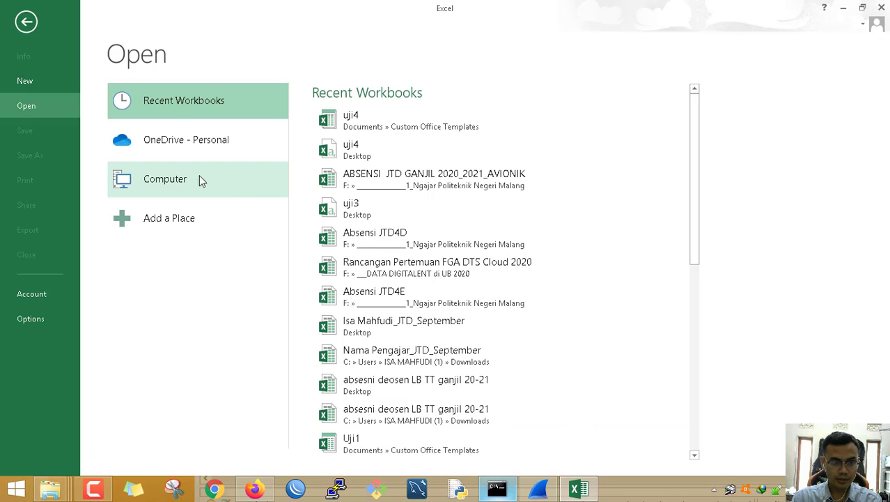
left_click(172, 188)
left_click(335, 315)
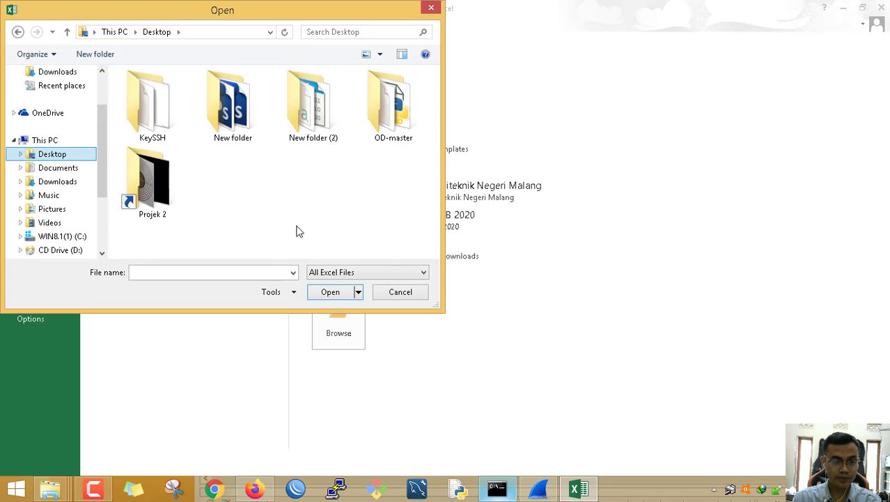
left_click(341, 273)
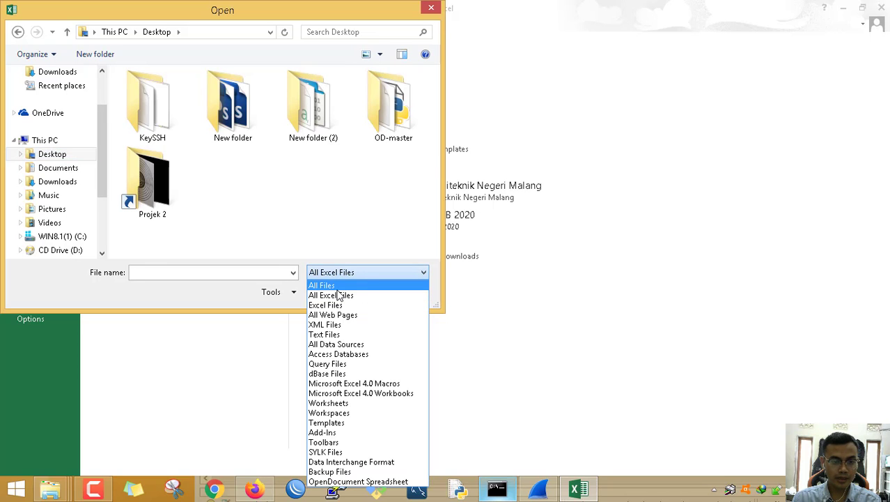
left_click(338, 281)
left_click_drag(434, 128, 431, 246)
double_click(165, 216)
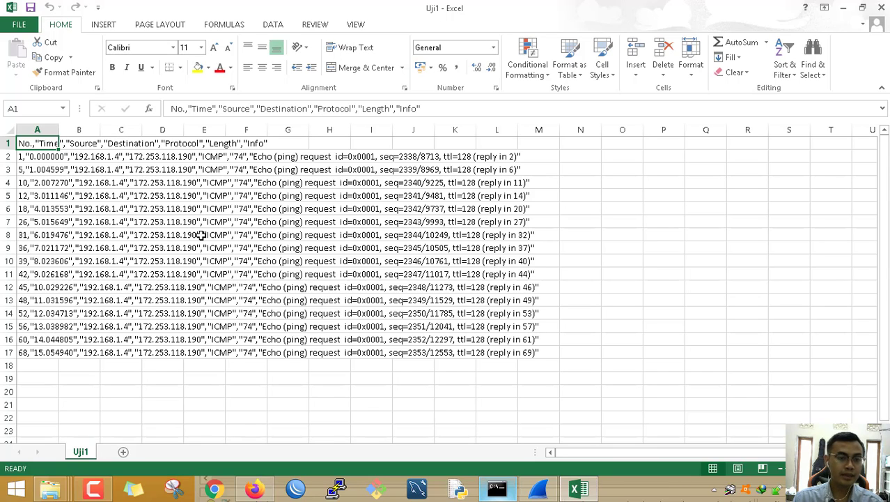
Split the text in column A into separate columns with Text to Columns, using the Delimited type and comma as a delimiter
left_click(43, 123)
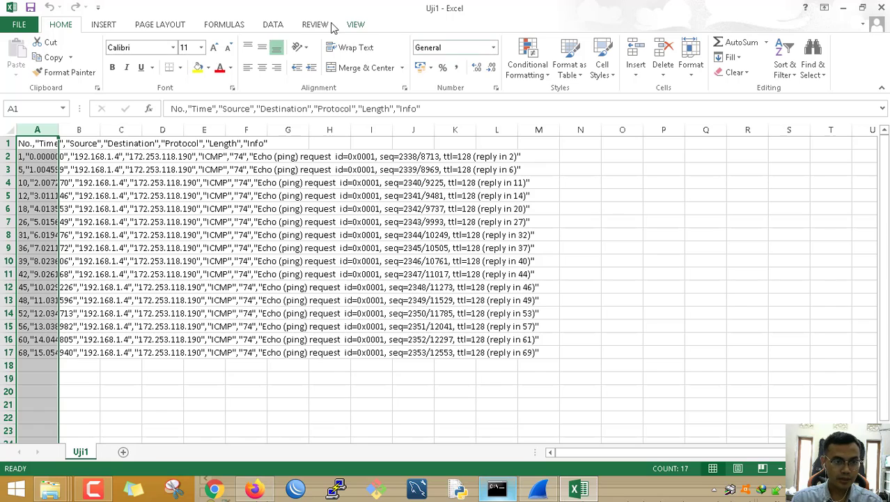
left_click(273, 25)
left_click(433, 56)
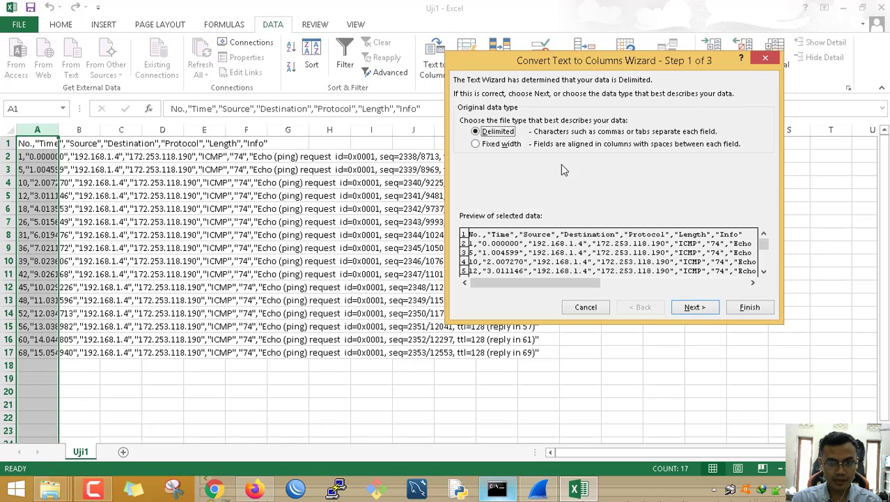
left_click(695, 308)
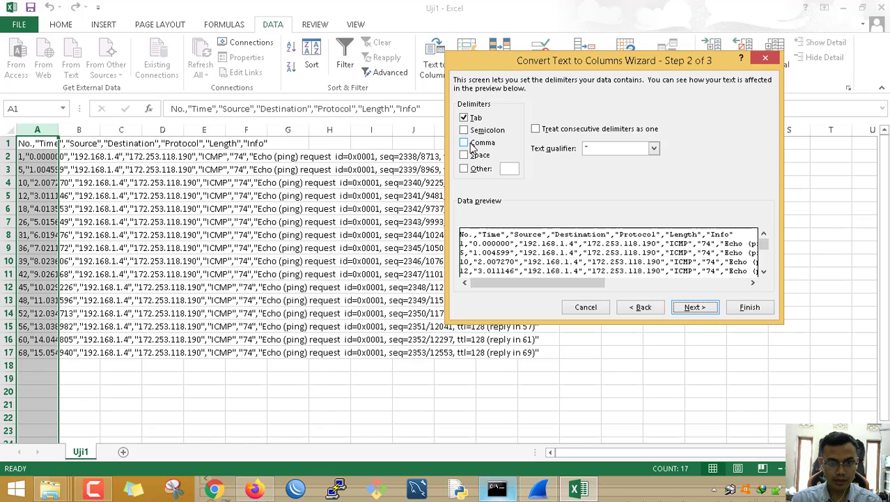
left_click(464, 143)
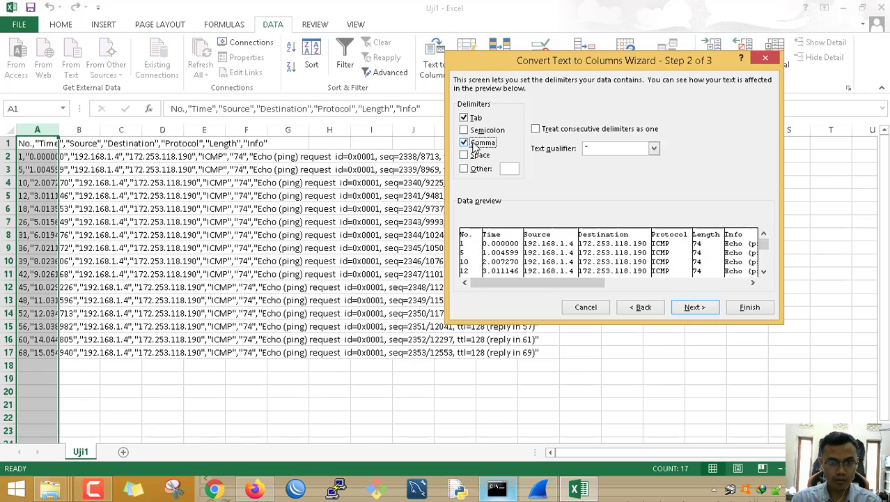
left_click(465, 120)
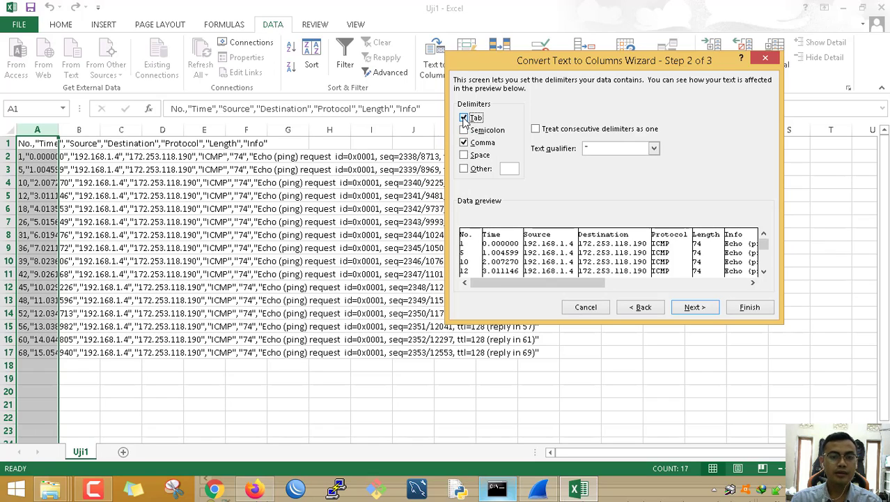
left_click(750, 307)
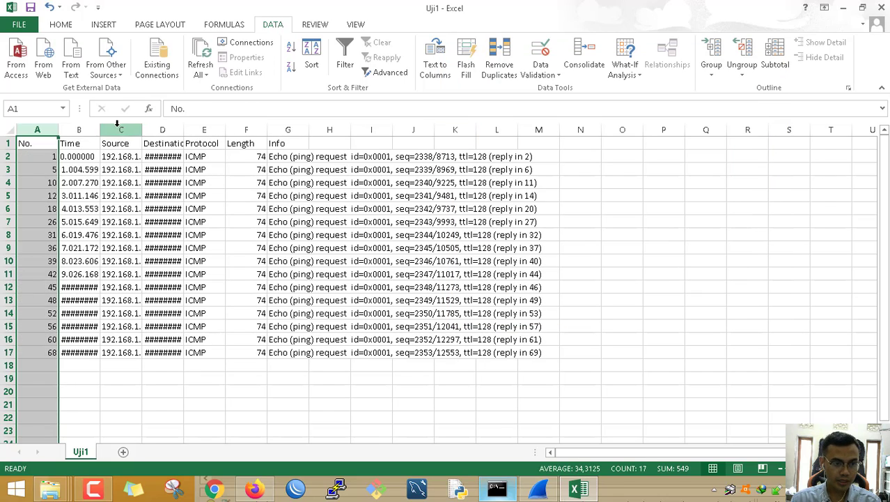
Auto-fit the widths of the Time, Source and Destination columns to their contents
left_click(102, 142)
left_click(99, 130)
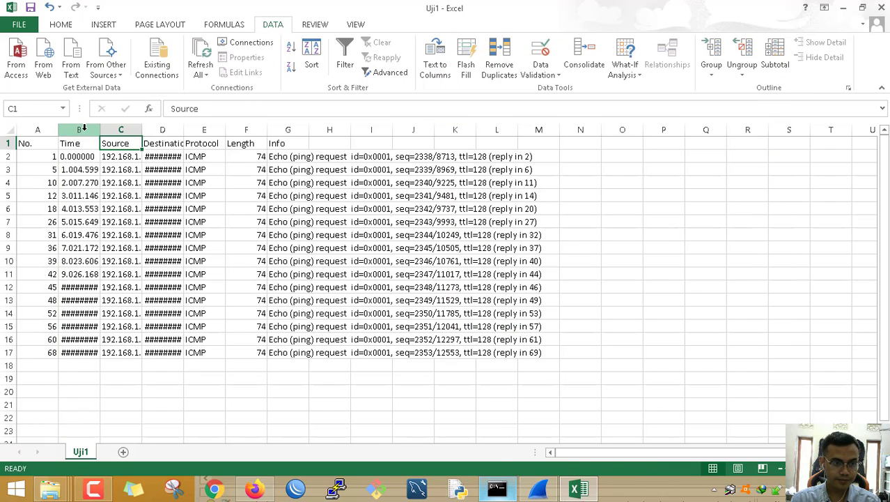
double_click(105, 130)
double_click(147, 129)
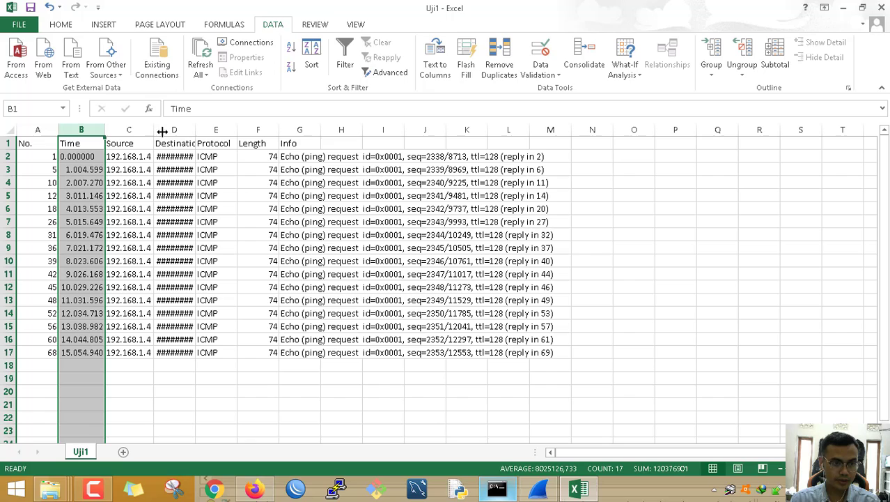
double_click(197, 130)
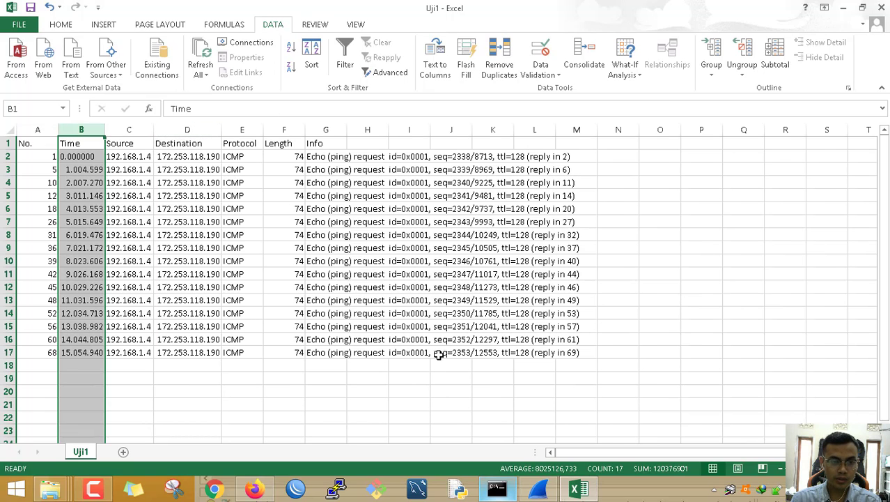
left_click(419, 388)
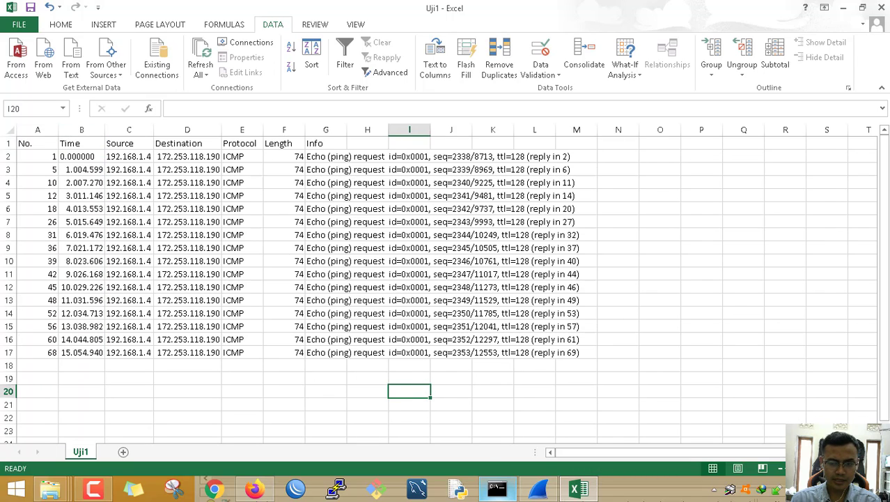
Show the desktop and open the PDF 740-3750-1-PB from New folder (2)
left_click(497, 489)
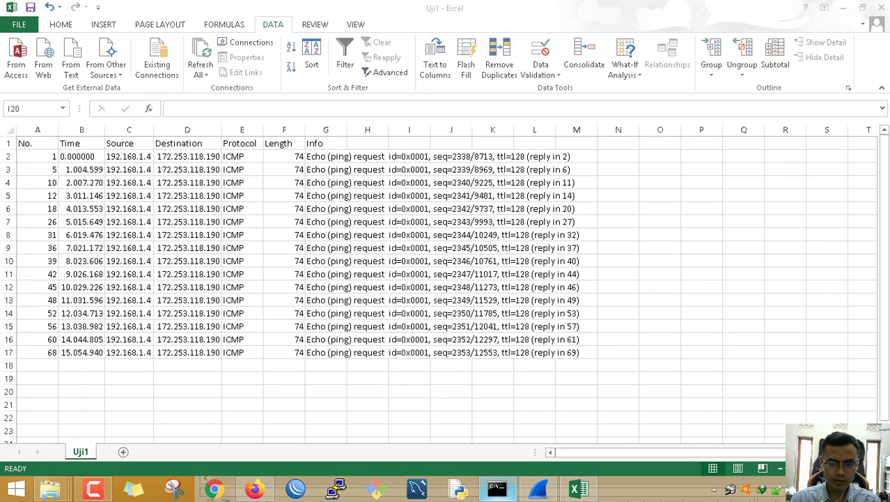
key("super+d")
double_click(852, 30)
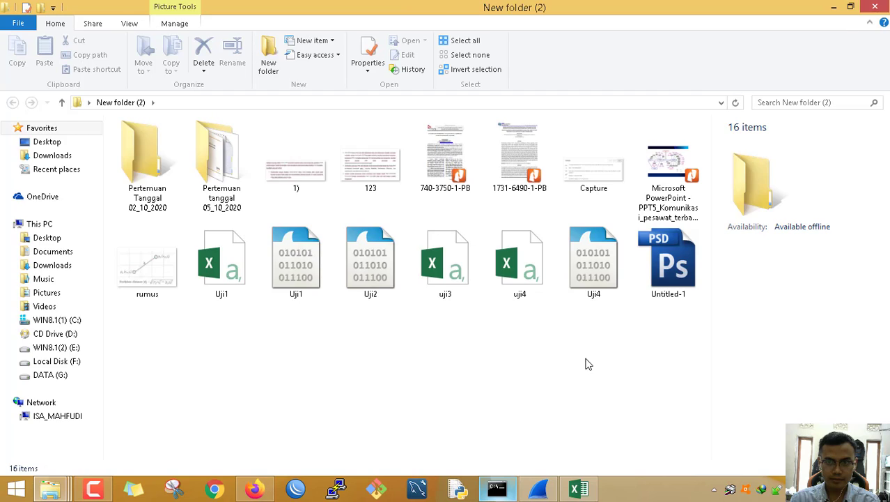
double_click(450, 162)
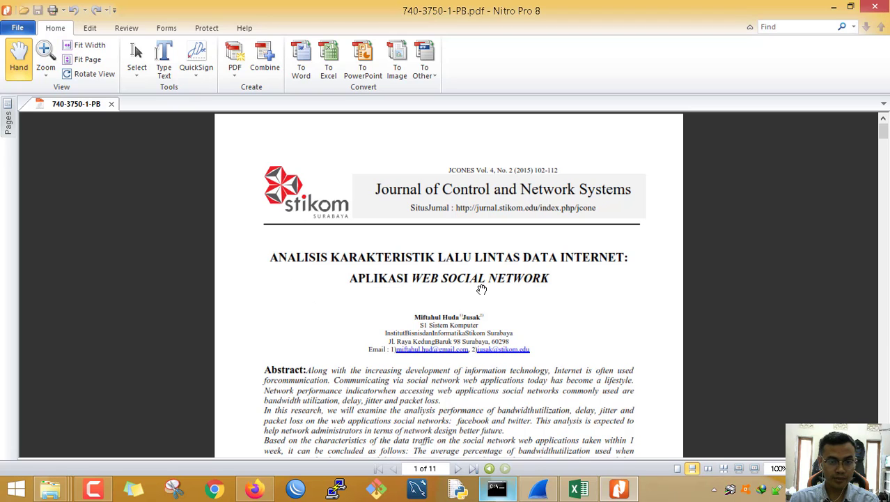
Examine the throughput, delay, jitter and packet loss formulas in the paper, enlarging page 6 to 200%
scroll(542, 333, "down", 3)
scroll(536, 336, "up", 3)
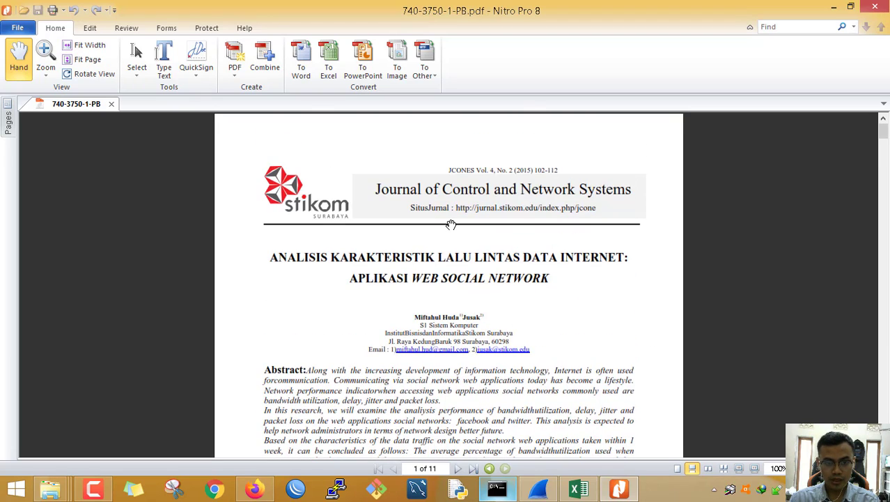
scroll(606, 333, "down", 10)
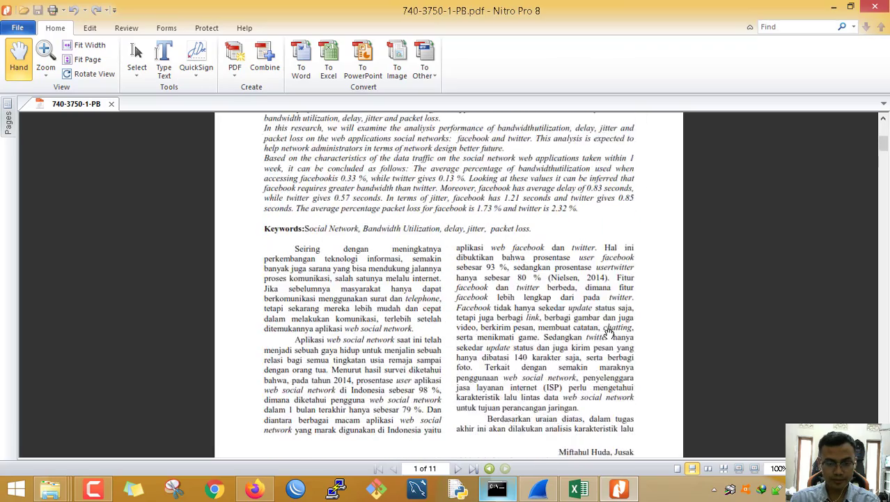
scroll(587, 330, "down", 12)
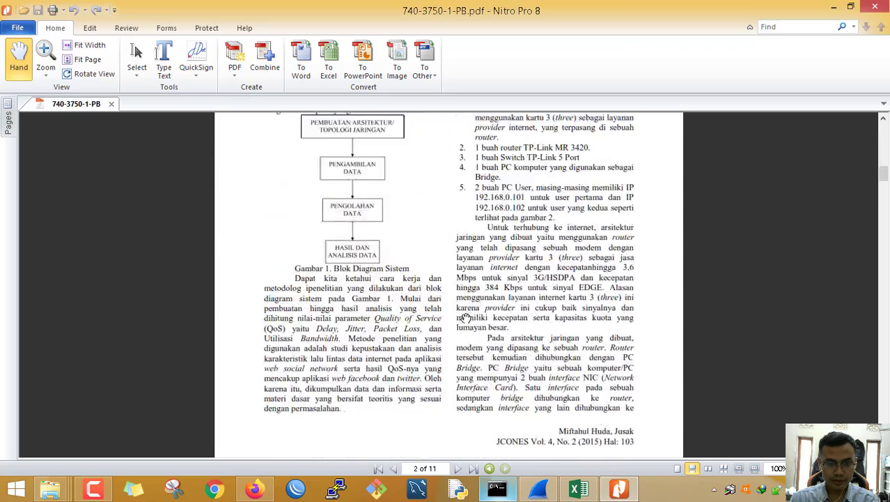
scroll(464, 315, "down", 15)
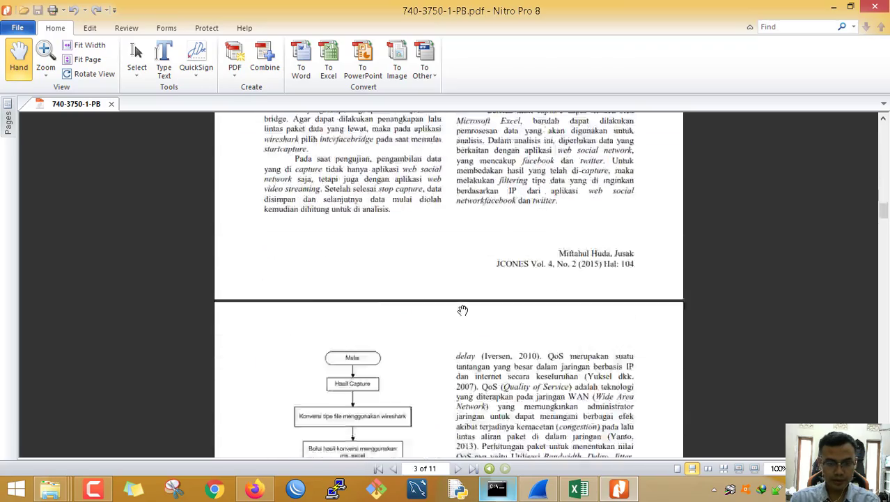
scroll(463, 310, "down", 12)
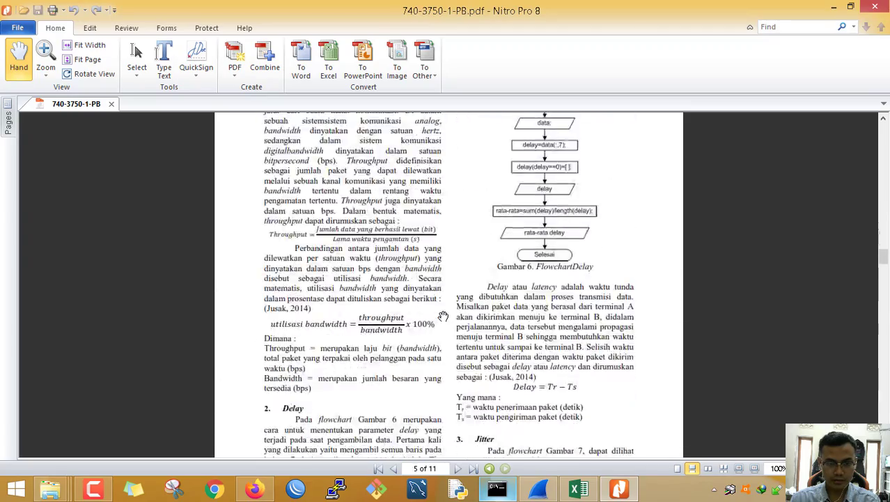
scroll(442, 319, "down", 6)
scroll(279, 293, "up", 3)
scroll(276, 293, "down", 2)
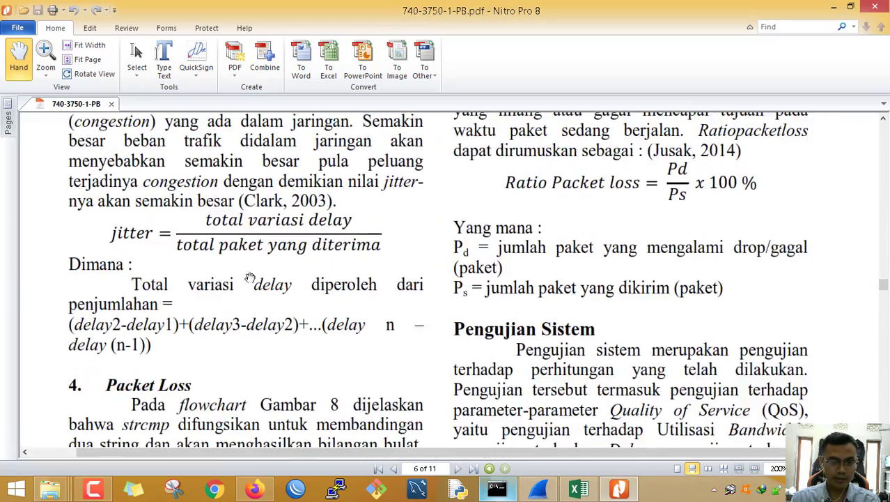
scroll(243, 282, "up", 1)
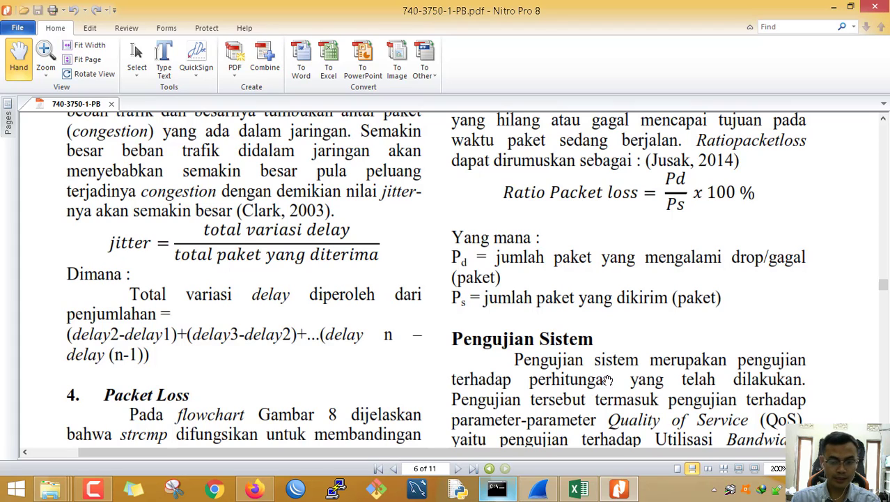
Switch back to the Uji1 workbook in Excel and copy the Time values B2:B17 to the range starting at P2
left_click(587, 493)
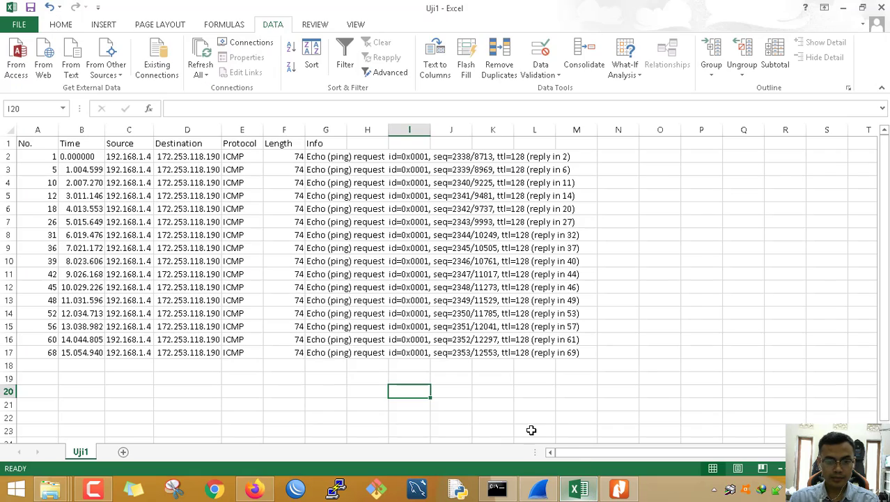
left_click(705, 195)
left_click_drag(80, 159, 86, 357)
key("ctrl+c")
key("ctrl+q")
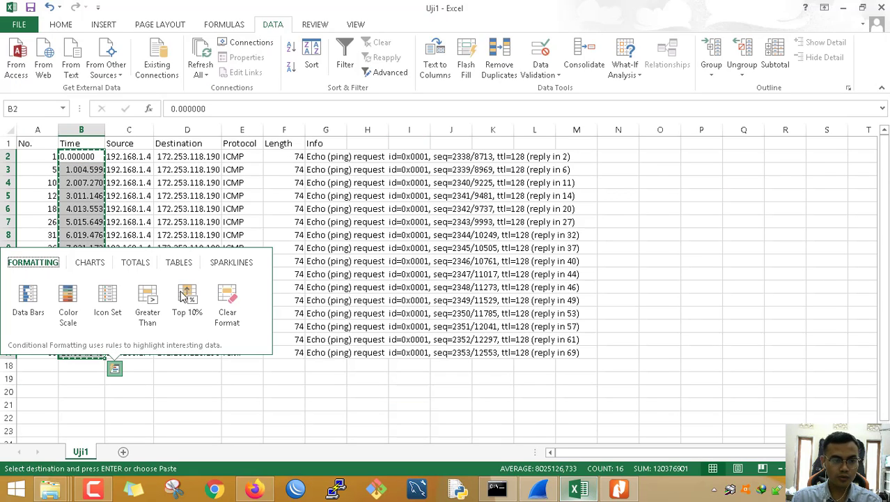
left_click(698, 156)
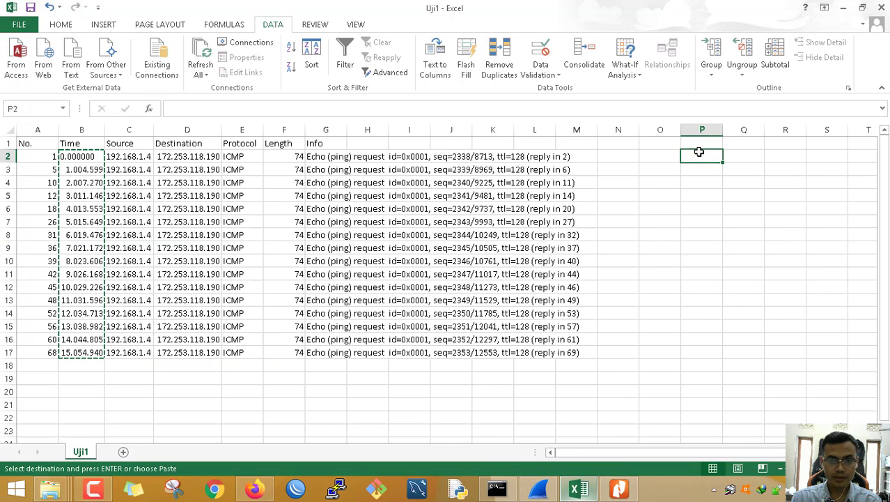
key("ctrl+v")
Enter the header Time 1 in cell P1 and auto-fit the width of column P
left_click(705, 144)
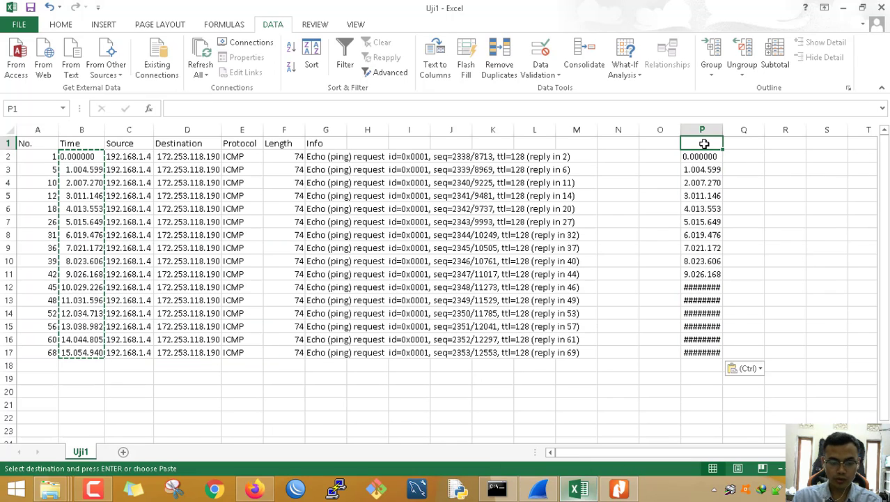
type("Time 1")
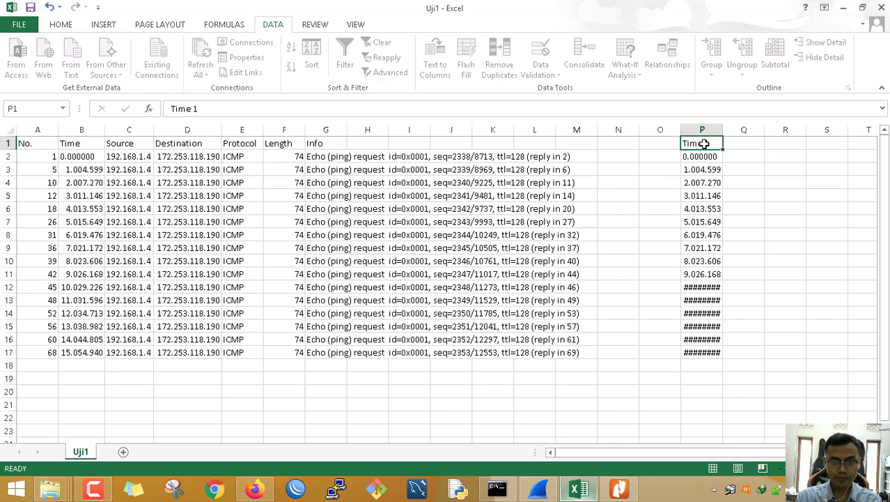
key("Return")
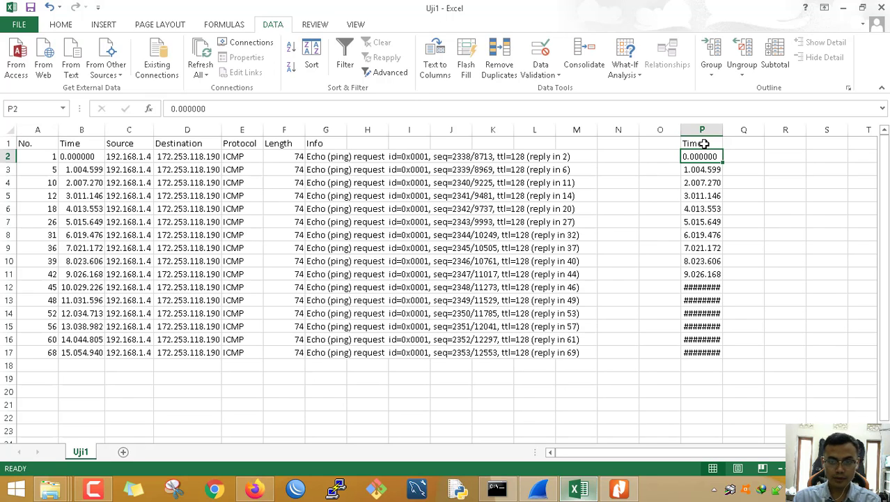
double_click(724, 129)
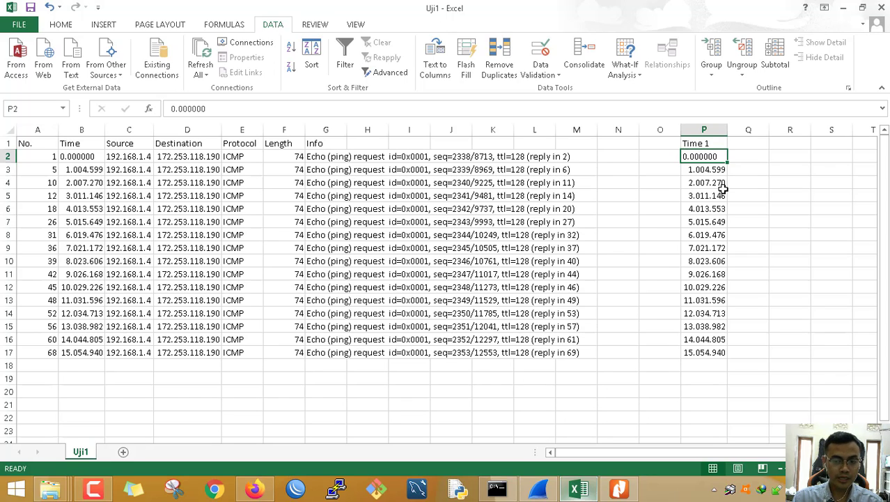
Compare the packet times in Wireshark with the Time column in the Excel sheet, checking the value stored in B3
mouse_move(889, 1)
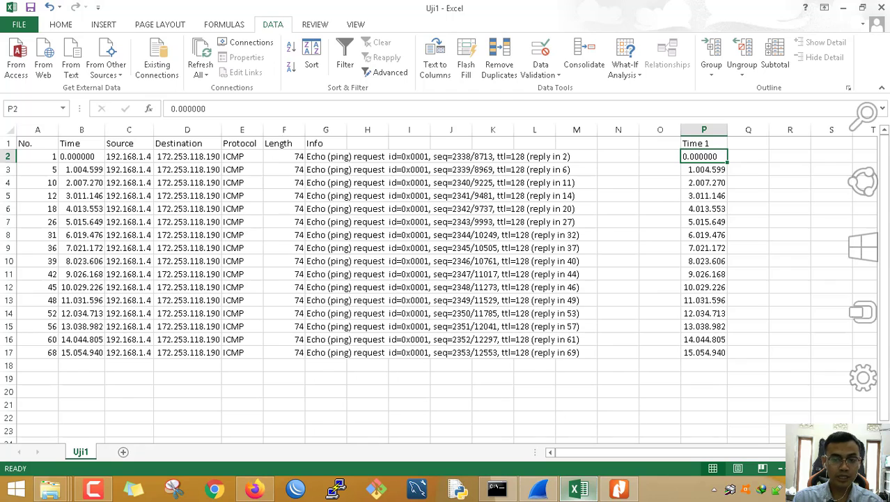
left_click(538, 488)
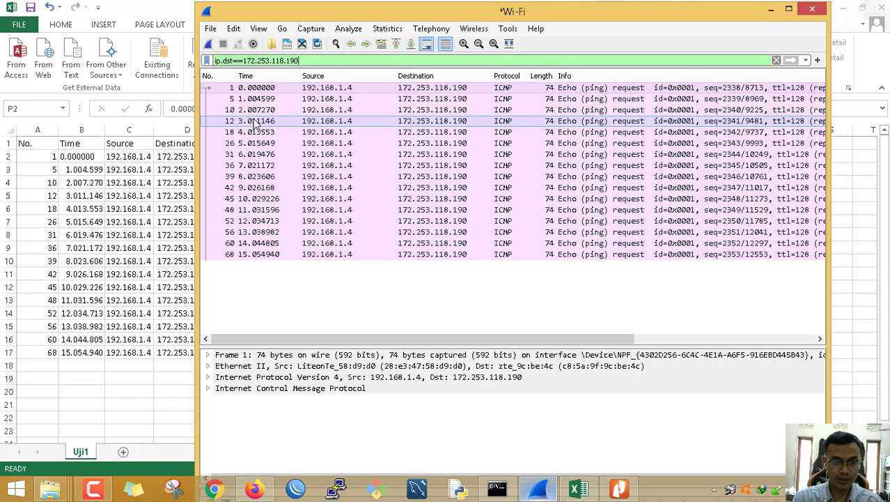
left_click(127, 401)
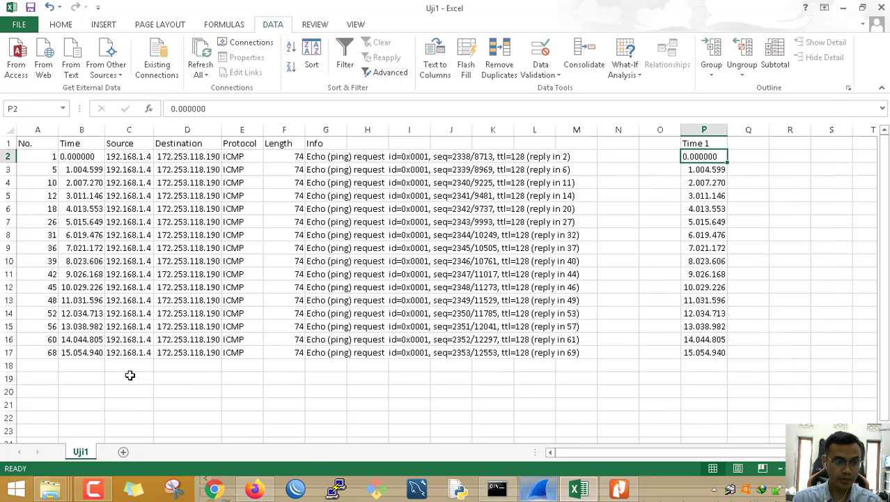
left_click(81, 170)
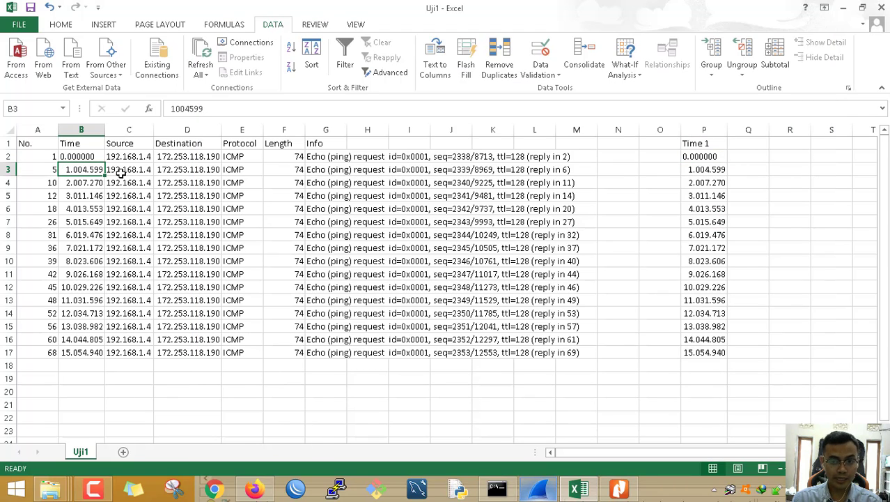
Remove the dot from the value in P2 and add a decimal comma in P3 to make it 1,004599
left_click(699, 155)
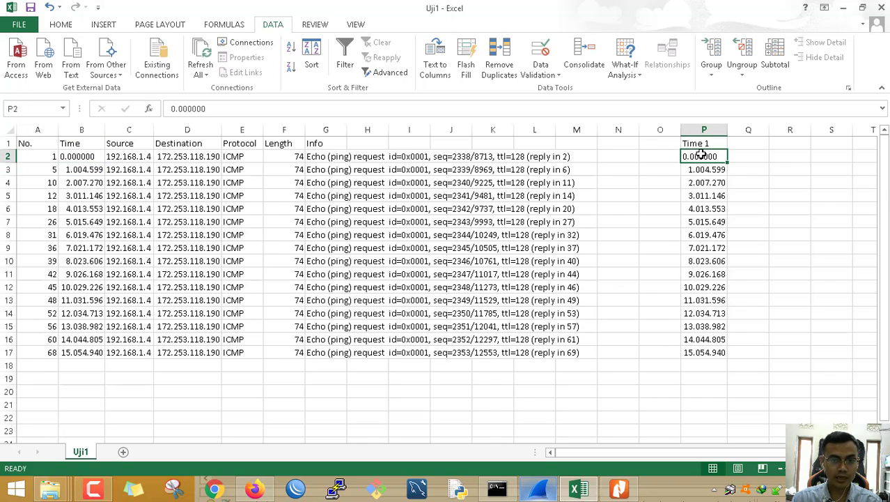
left_click(175, 108)
key("Delete")
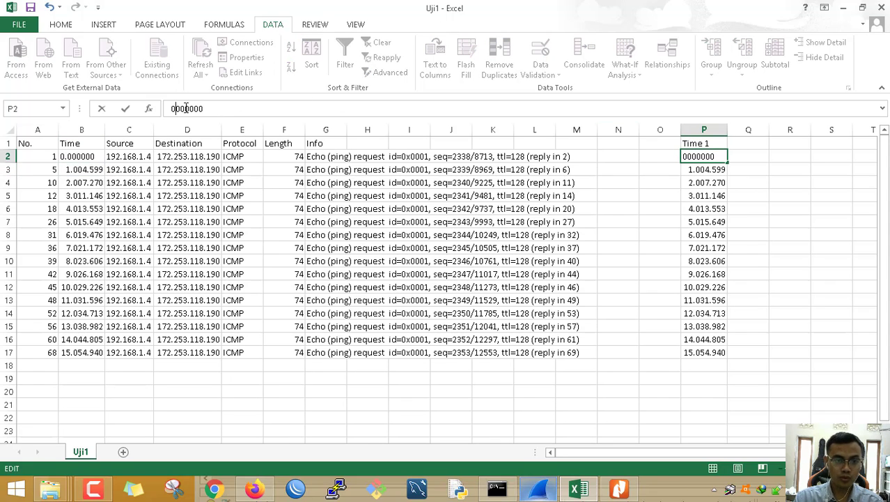
key("Return")
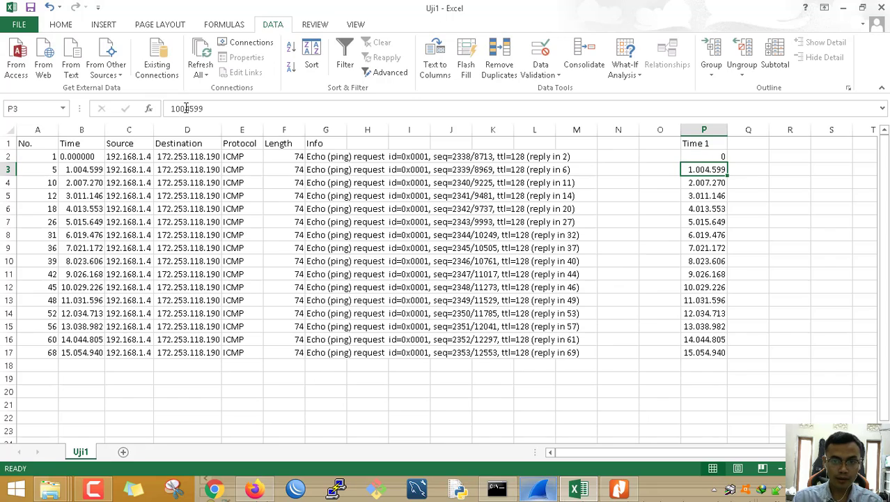
left_click(186, 109)
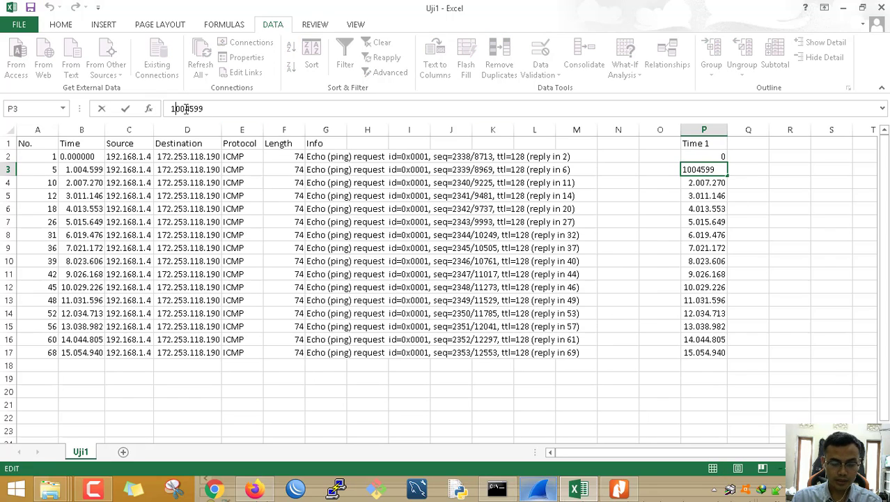
type(",")
key("Return")
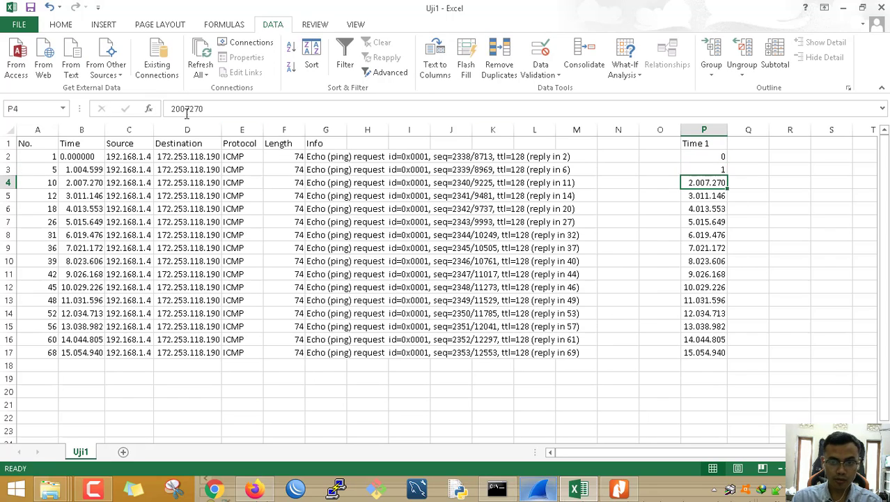
Insert decimal commas in the Time 1 values of P4:P6 to make them 2,007270, 3,011146 and 4,013553
double_click(691, 184)
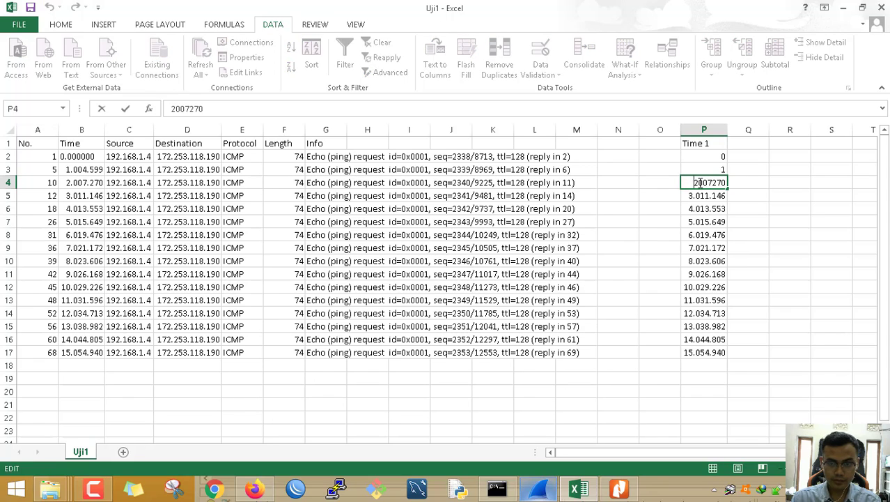
type(",")
key("Return")
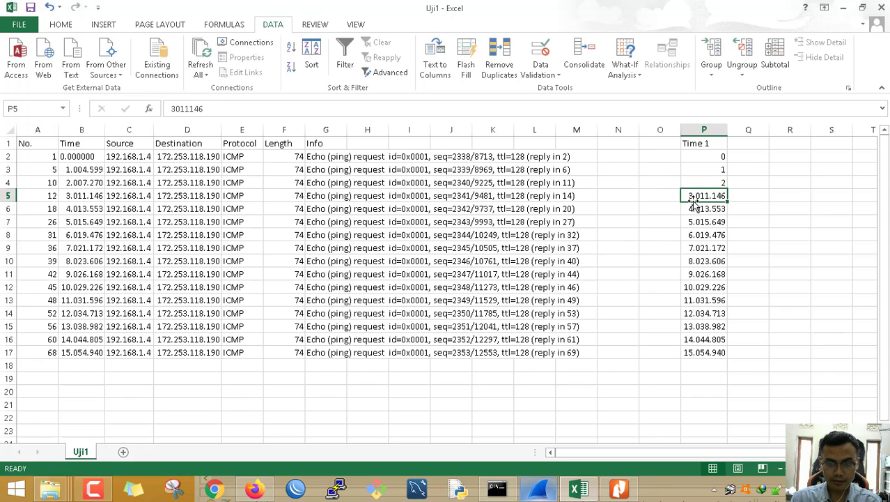
double_click(702, 195)
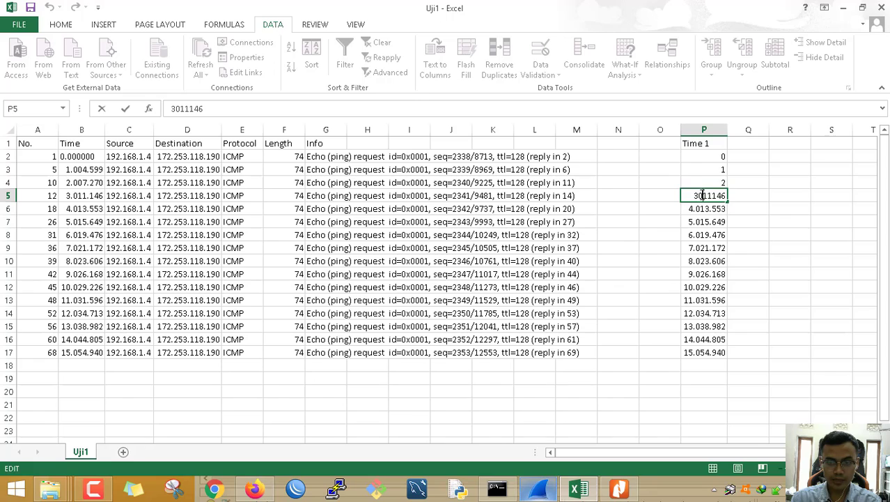
type(",")
key("Return")
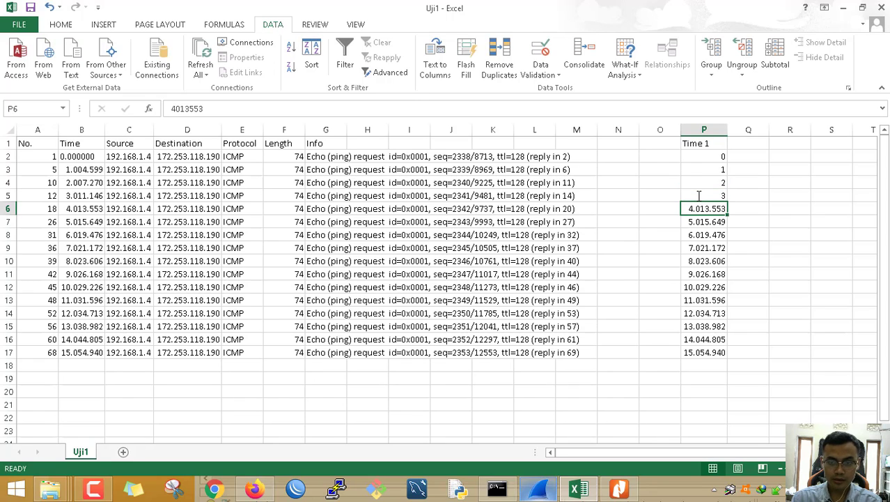
double_click(698, 208)
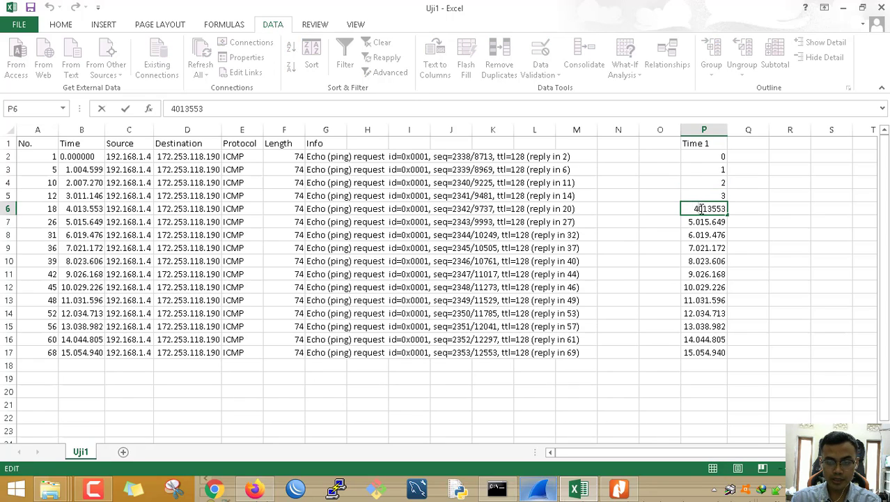
type(",")
key("Return")
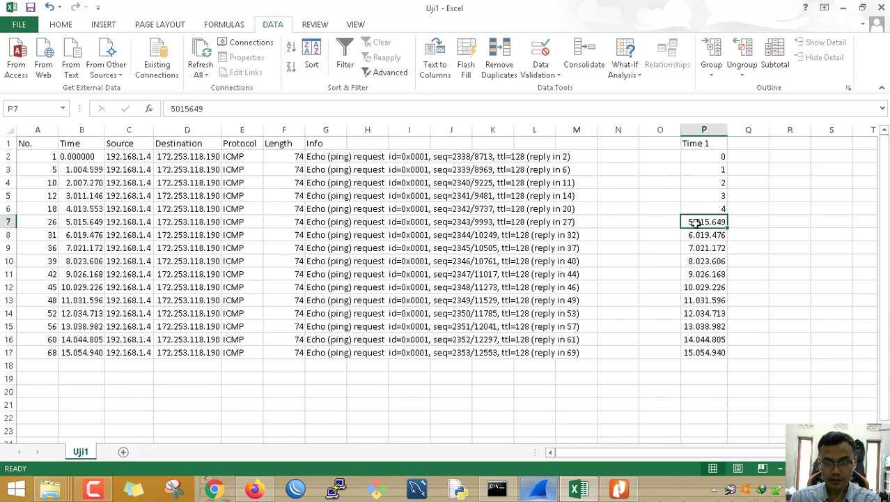
Insert decimal commas in the Time 1 values of P7:P9 to make them 5,015649, 6,019476 and 7,021172
double_click(701, 222)
type(",")
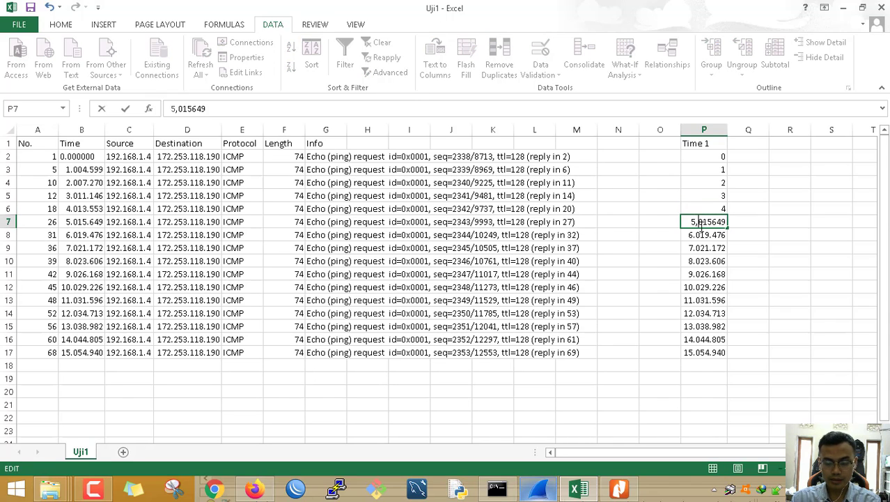
key("Return")
double_click(699, 235)
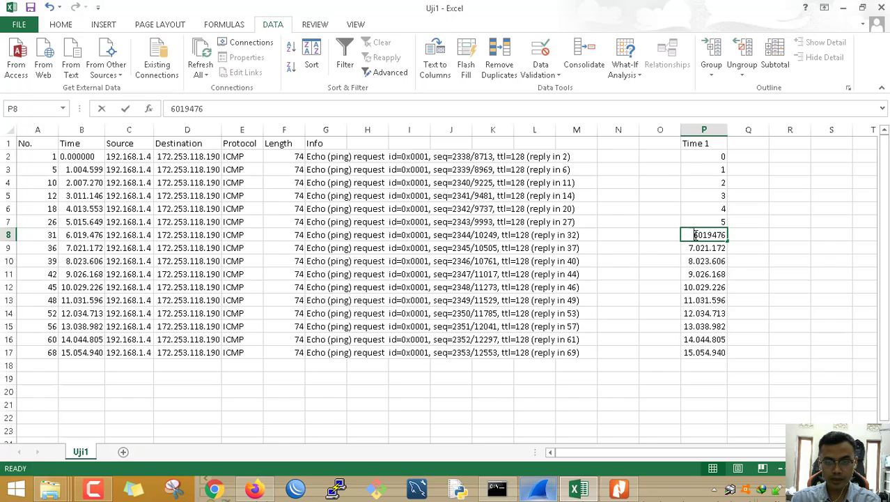
type(",")
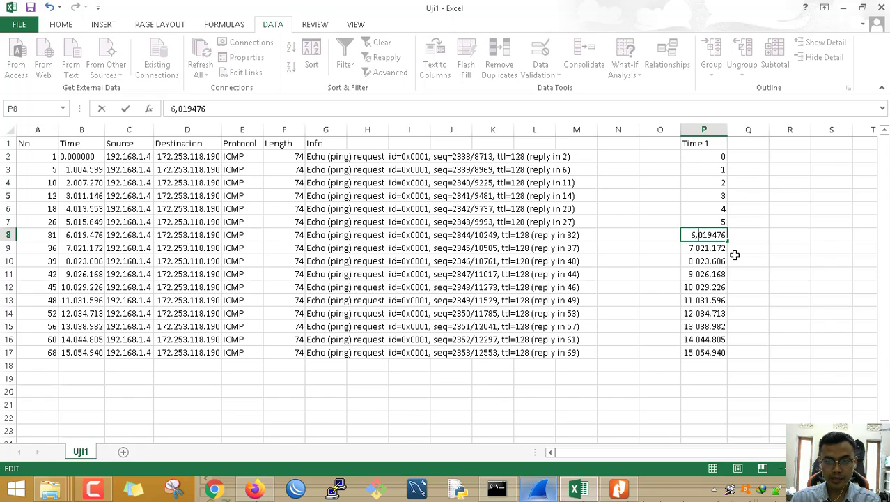
key("Return")
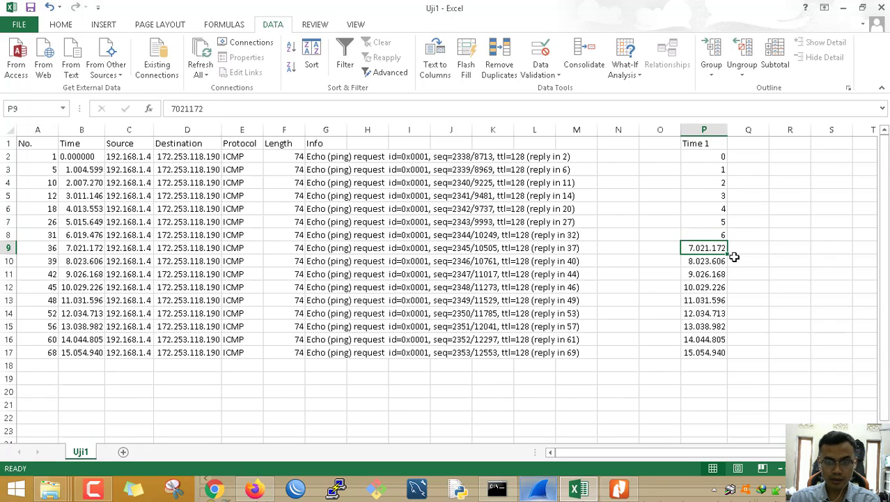
double_click(698, 248)
type(",")
key("Return")
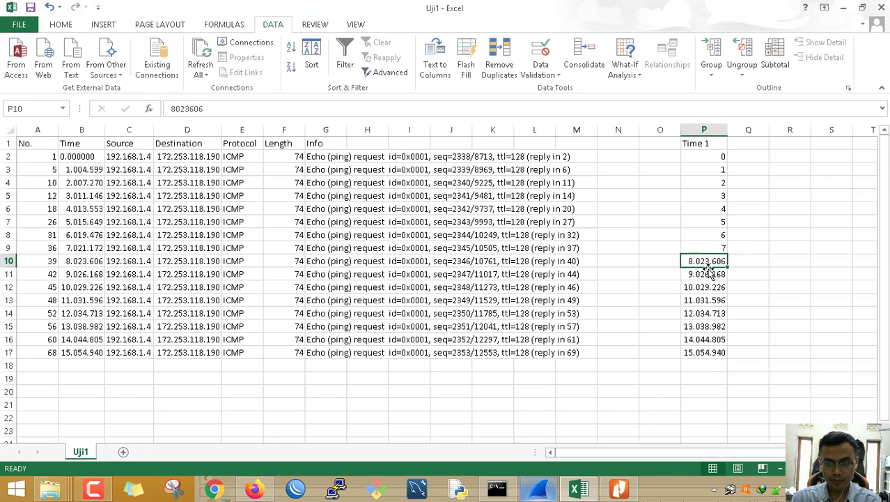
Insert decimal commas in the Time 1 values of P10:P12 to make them 8,023606, 9,026168 and 10,029226
double_click(695, 261)
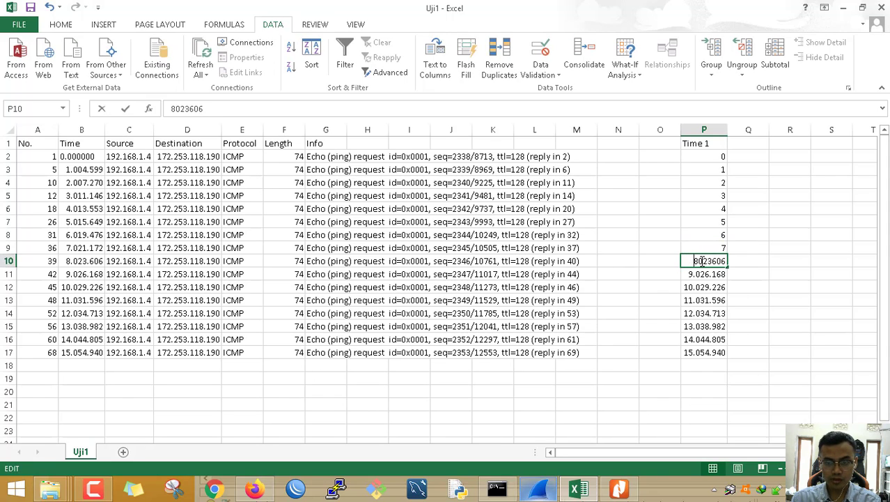
left_click(699, 261)
type(",")
key("Return")
double_click(701, 273)
type(",")
key("Return")
double_click(698, 287)
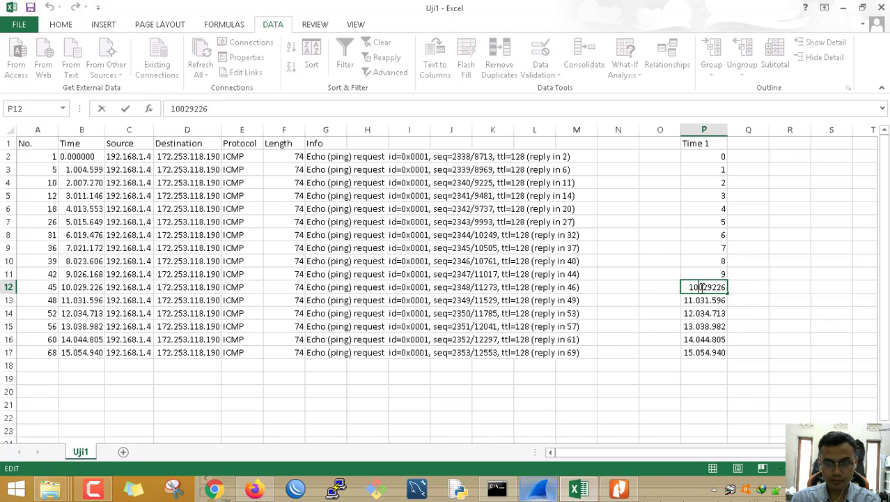
type(",")
key("Return")
Insert decimal commas in the Time 1 values of P13:P15 to make them 11,031596, 12,034713 and 13,038982
double_click(699, 299)
type(",")
key("Return")
double_click(700, 313)
key("comma")
key("Return")
double_click(699, 325)
type(",")
key("Return")
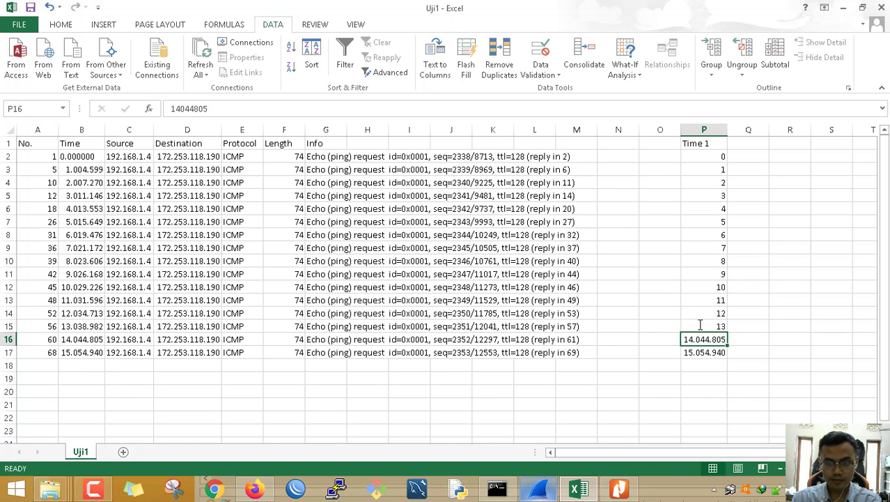
Insert decimal commas in the Time 1 values of P16 and P17 to make them 14,044805 and 15,054940
double_click(699, 340)
type(",")
key("Return")
double_click(699, 353)
type(",")
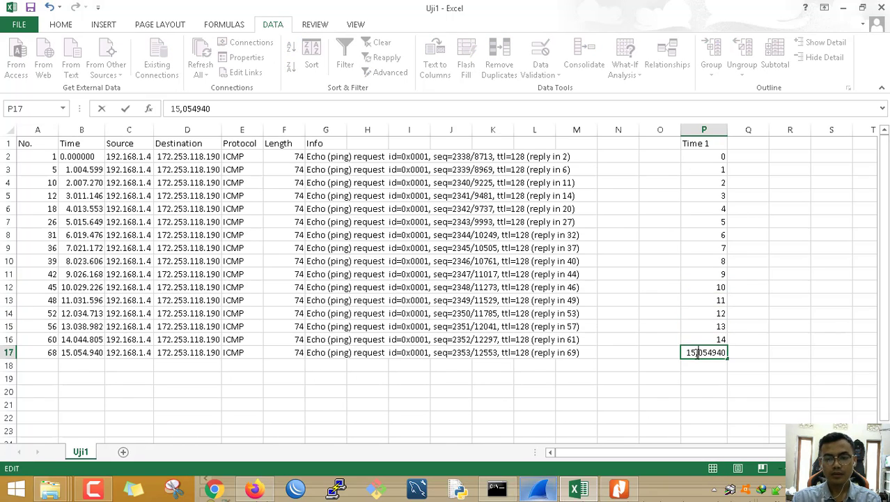
key("Return")
Format the Time 1 values in P2:P17 as Number with 2 decimal places
left_click(709, 154)
key("ctrl+shift+Down")
key("ctrl+1")
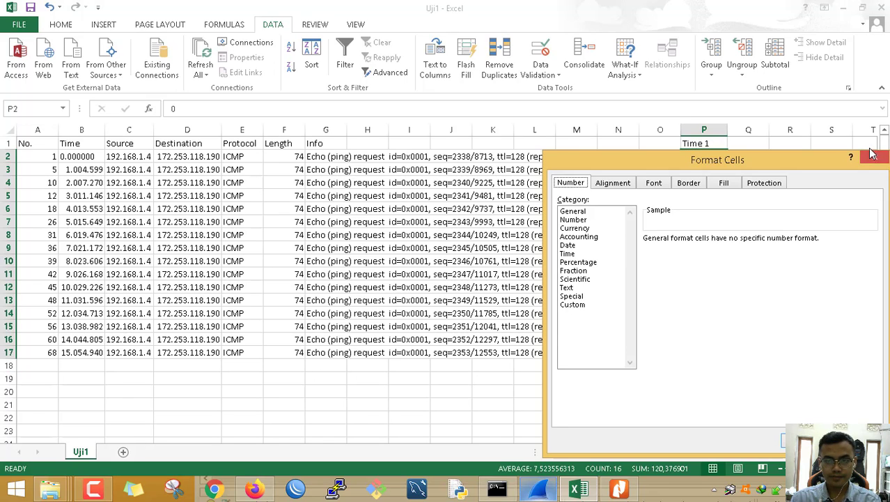
left_click(874, 154)
right_click(700, 325)
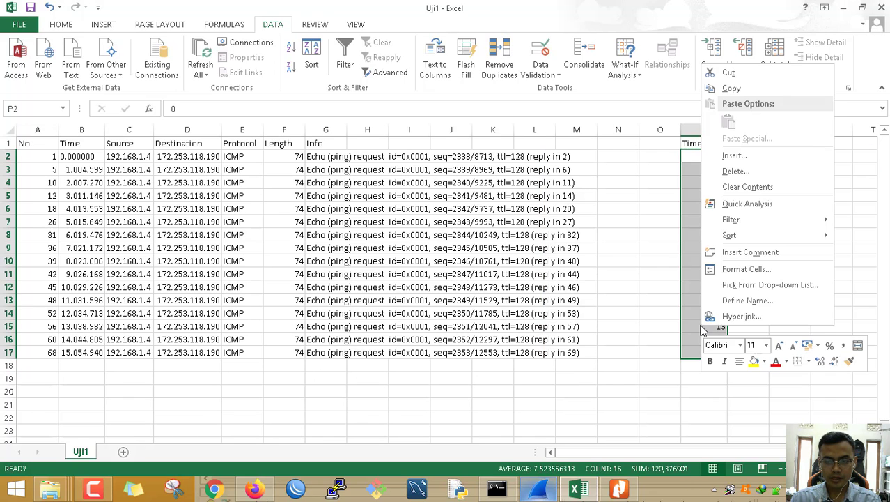
left_click(732, 276)
left_click(573, 180)
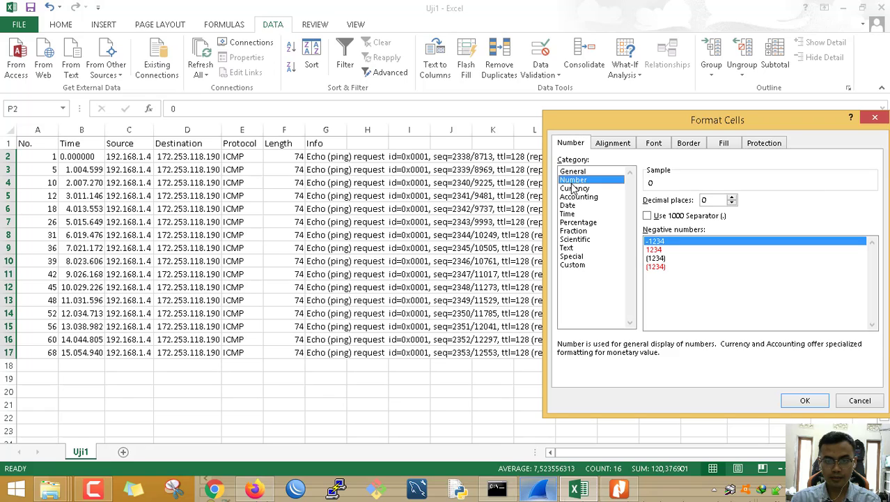
left_click(731, 197)
left_click(731, 197)
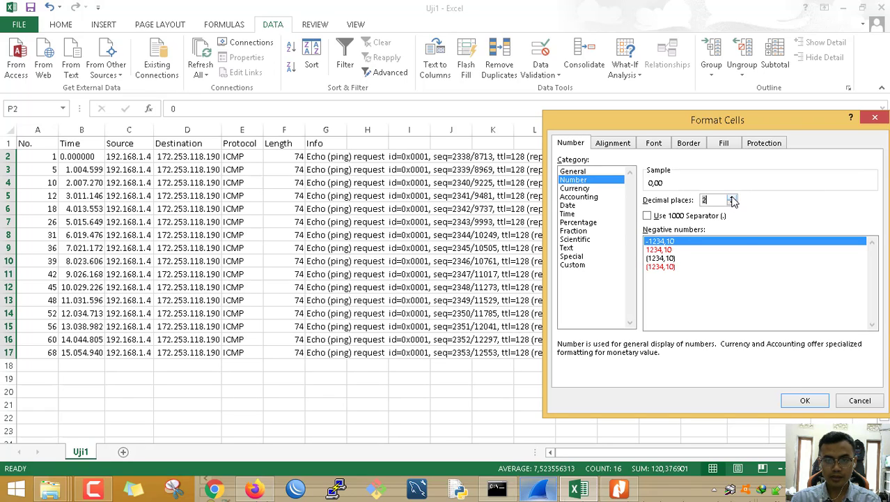
left_click(804, 400)
left_click(802, 360)
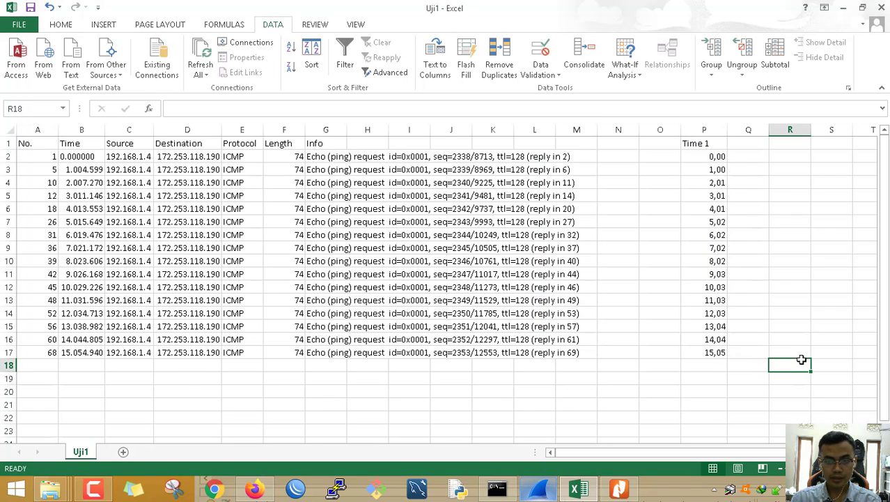
Copy the Time 1 values P2:P17 to the range starting at O1 and overwrite O1 with the header Time 2
left_click_drag(709, 162, 716, 352)
key("ctrl+c")
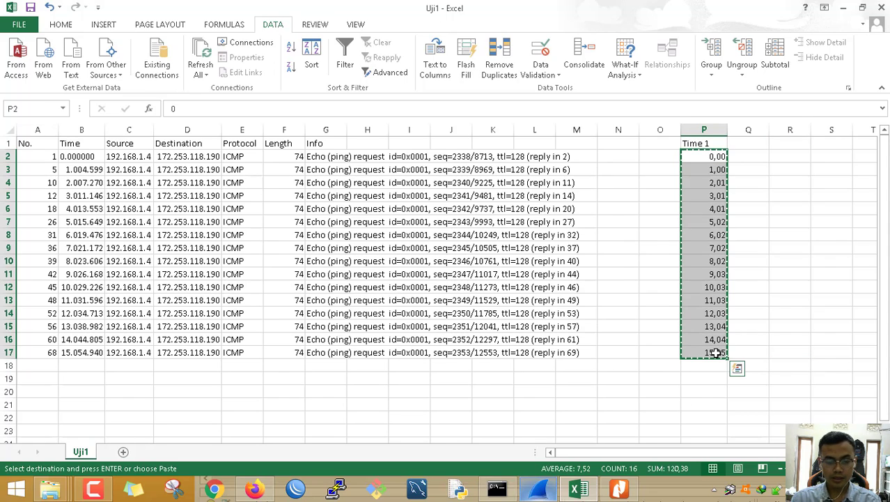
left_click(662, 143)
key("ctrl+v")
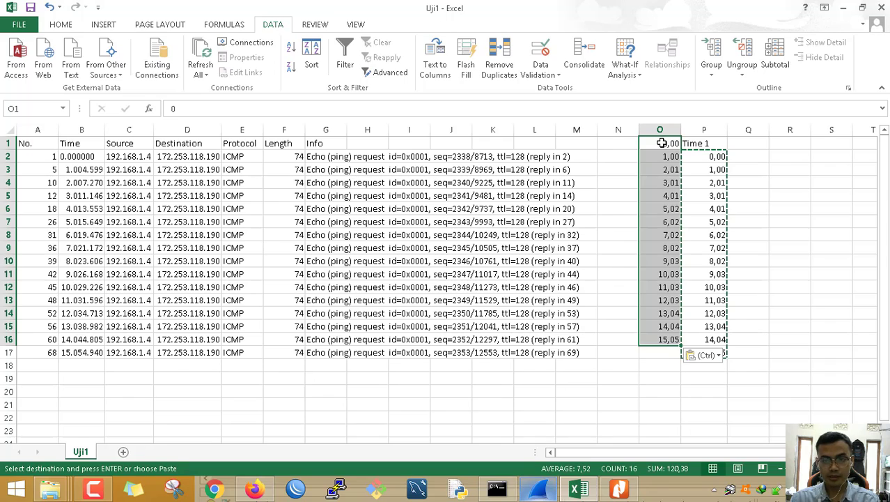
left_click(667, 146)
type("Tim")
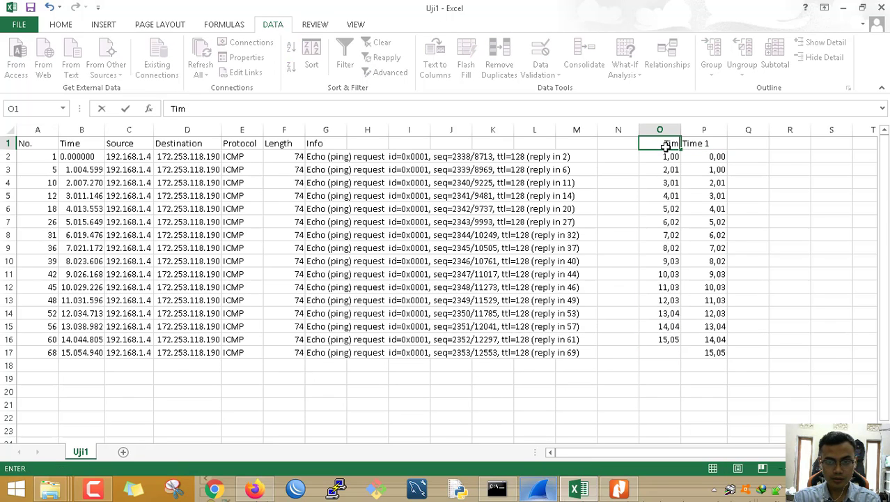
type("e 2")
key("Return")
Check the Time 2 and Time 1 values in columns O and P and enter the header Delay 1 in cell S1
scroll(739, 178, "right", 1)
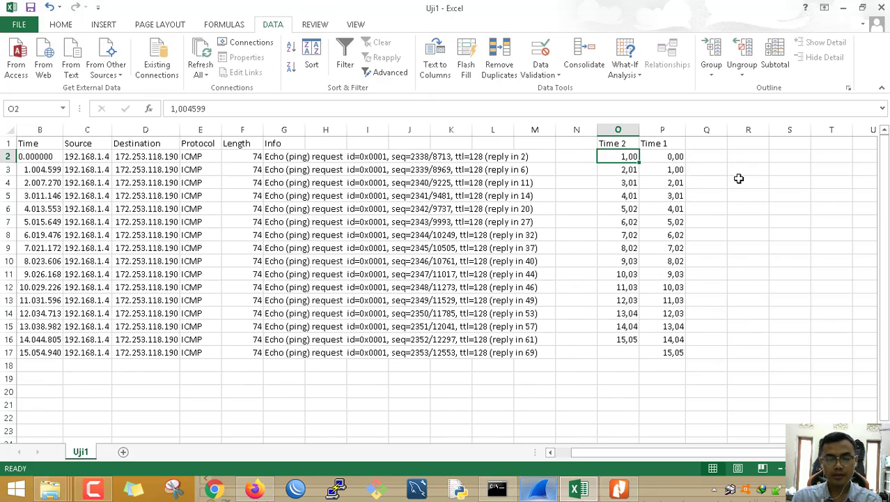
left_click(679, 353)
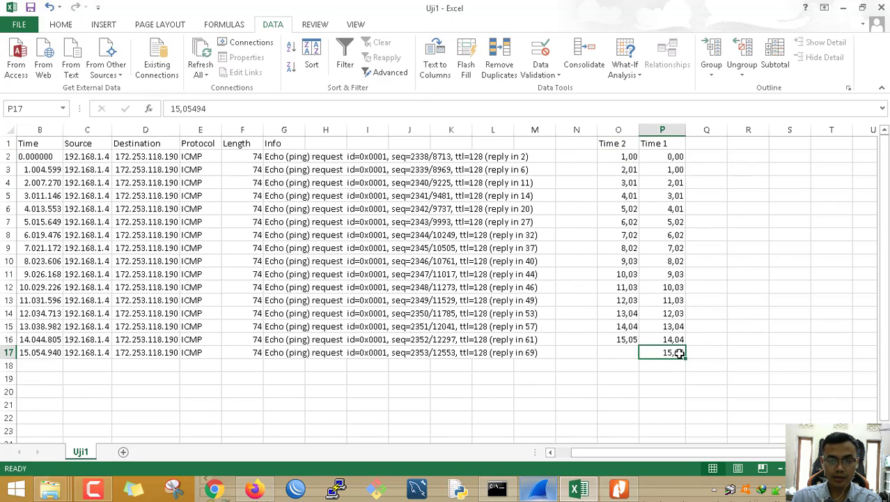
left_click(625, 156)
mouse_move(669, 160)
left_mouse_down()
mouse_move(627, 161)
mouse_move(668, 161)
left_mouse_up()
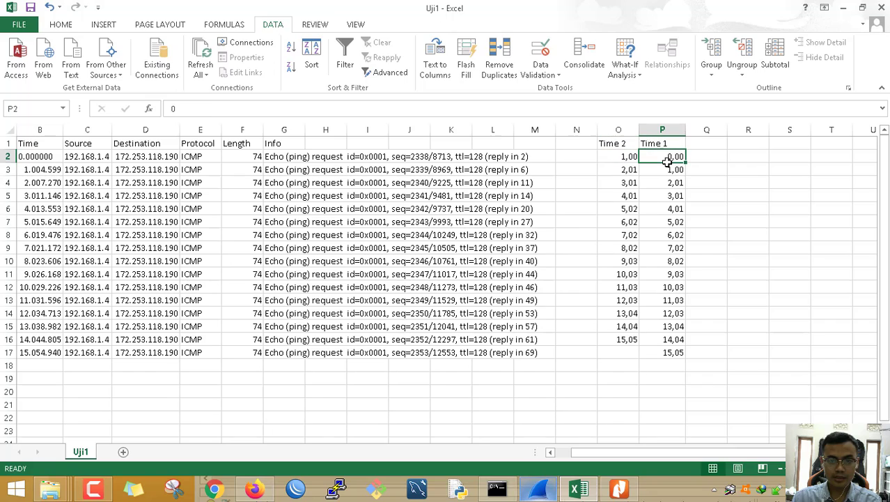
left_click(763, 156)
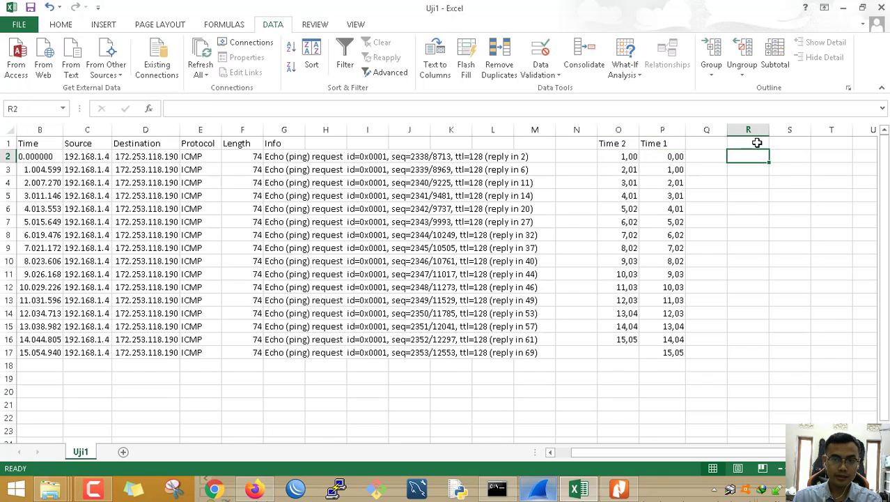
left_click(757, 142)
left_click(781, 146)
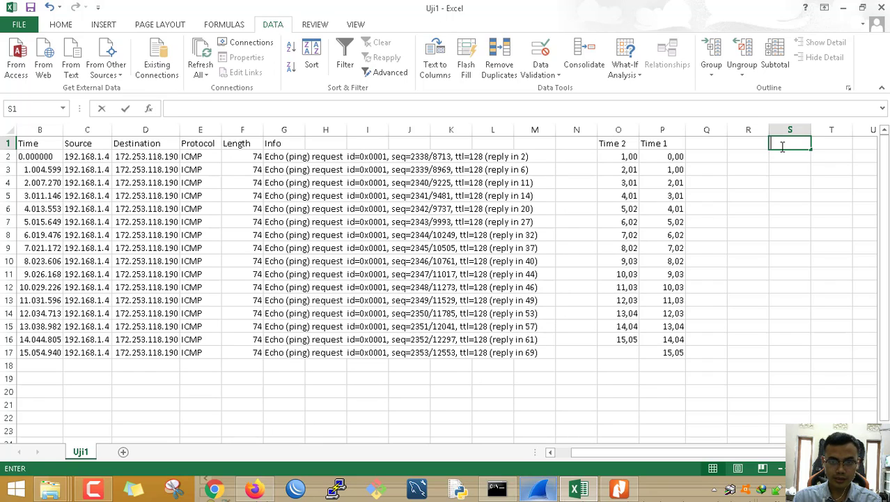
type("Delay 1")
key("Return")
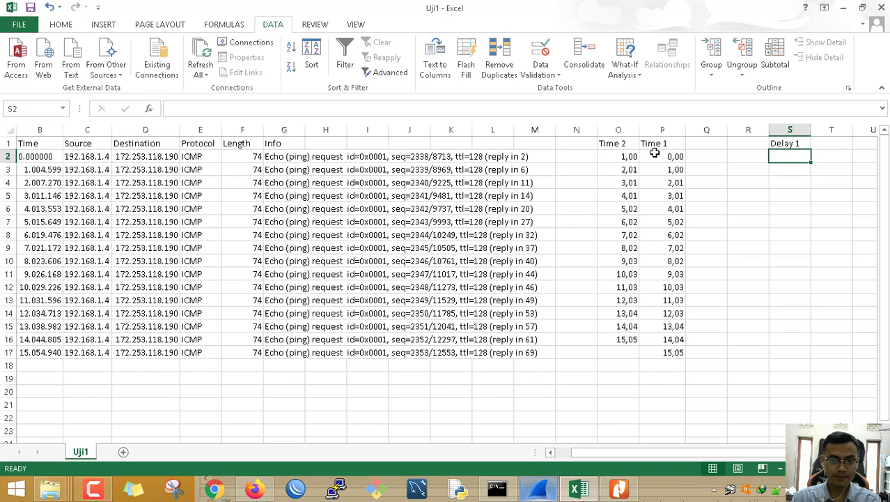
left_click(618, 159)
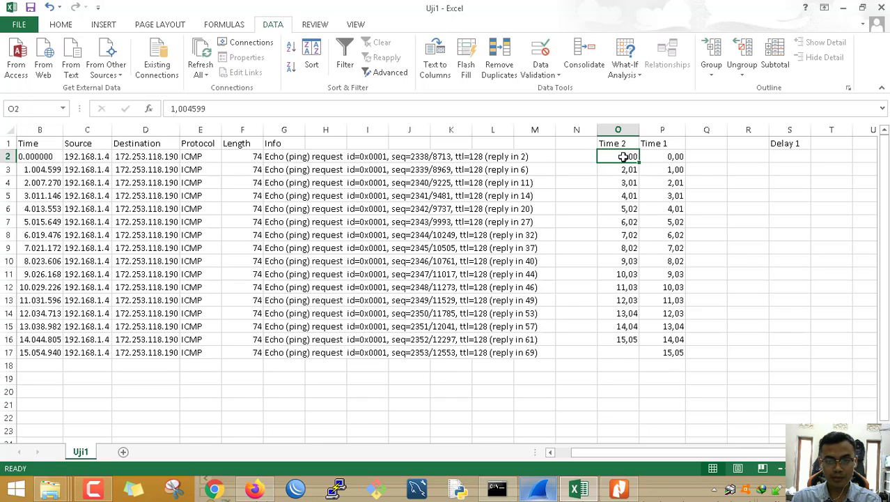
Calculate the first delay in S2 with the formula =O2-P2 and fill it down to S17
left_click(675, 160)
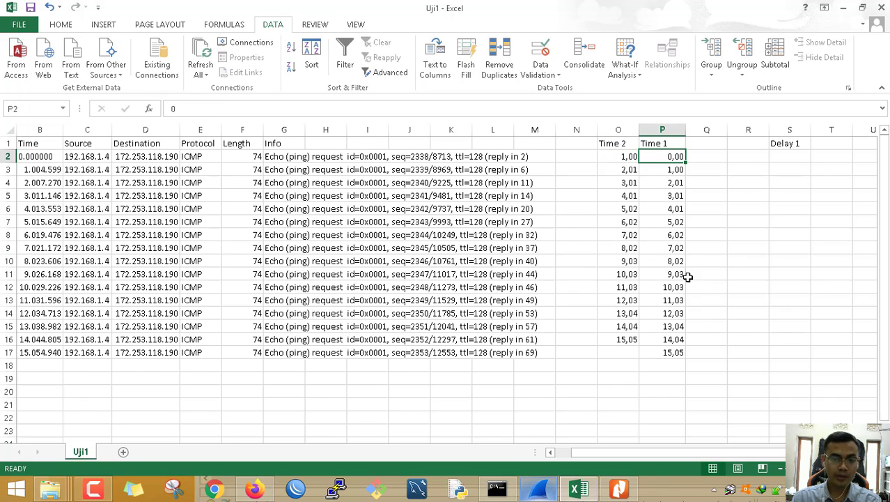
left_click(789, 157)
type("=")
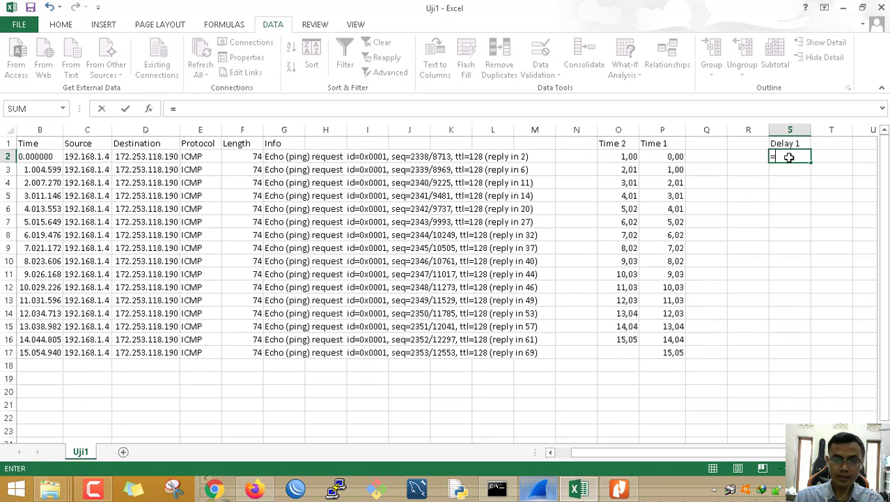
left_click(631, 160)
type("-")
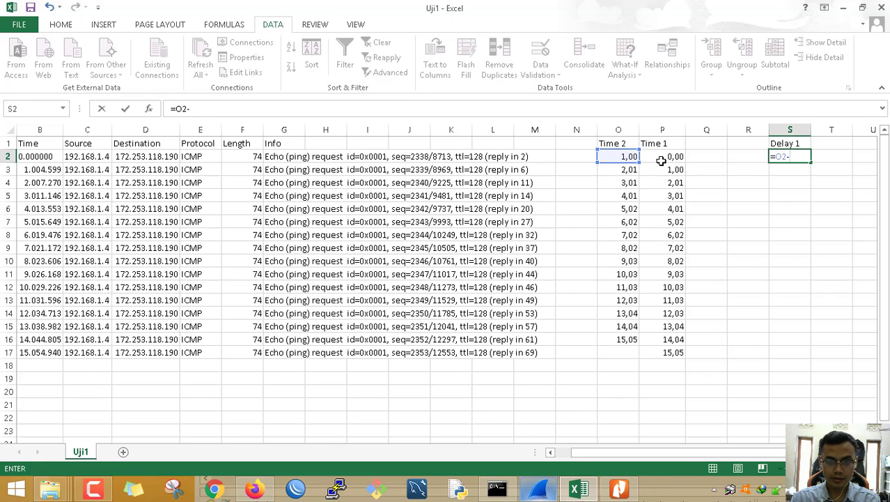
left_click(666, 161)
key("Return")
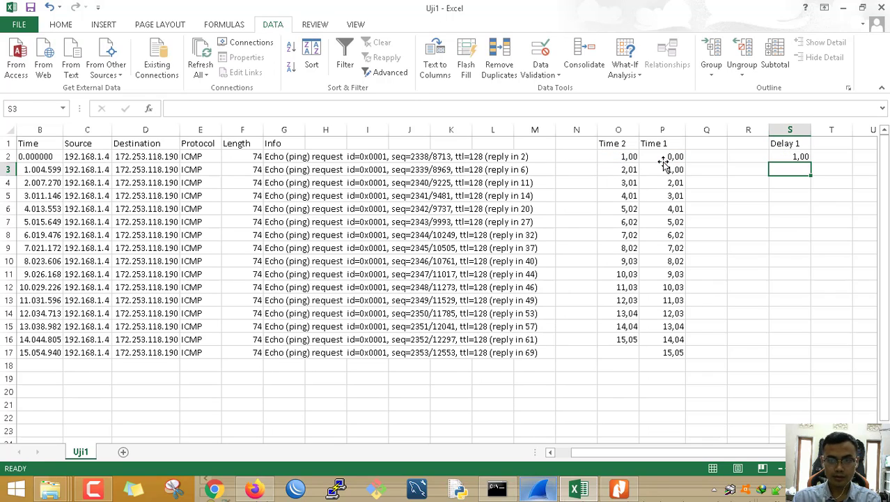
left_click(788, 158)
left_click_drag(811, 162, 805, 357)
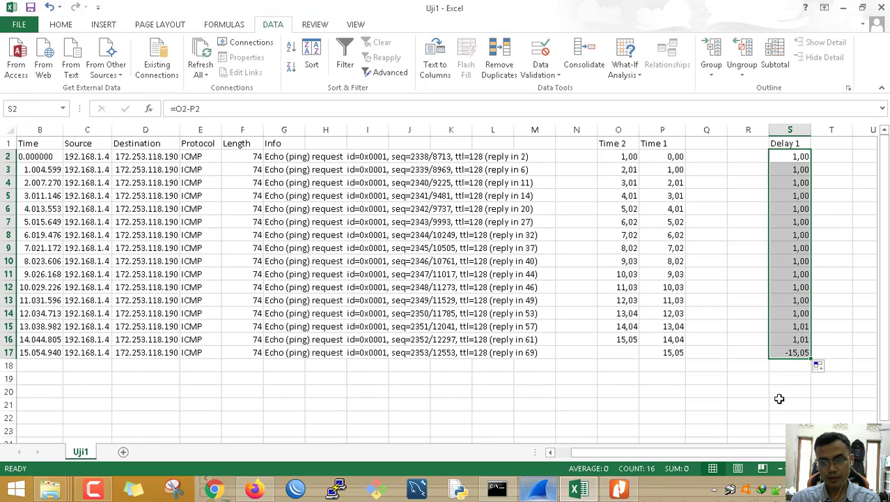
Clear the surplus delay result in S17 and remove the header from R1
left_click(791, 353)
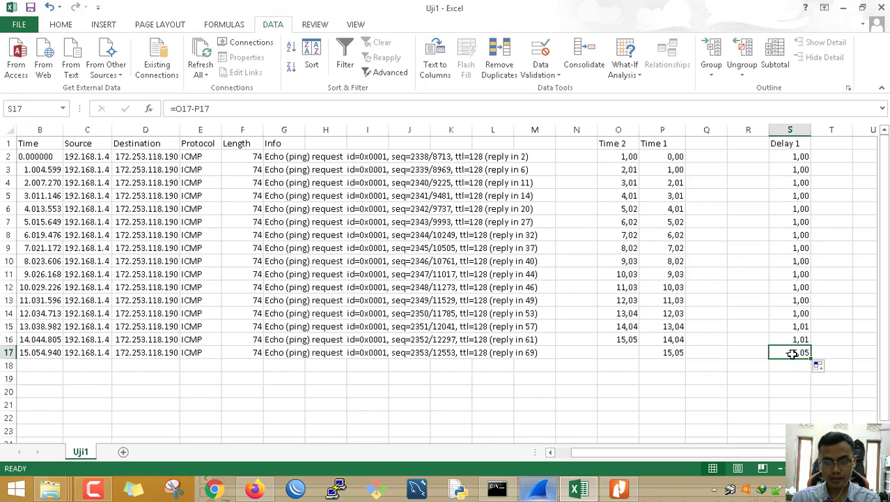
left_click(627, 353)
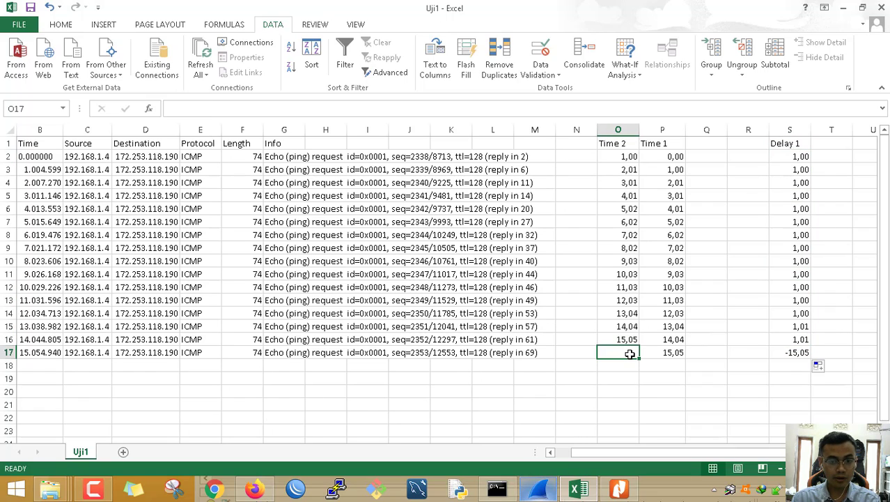
left_click(801, 353)
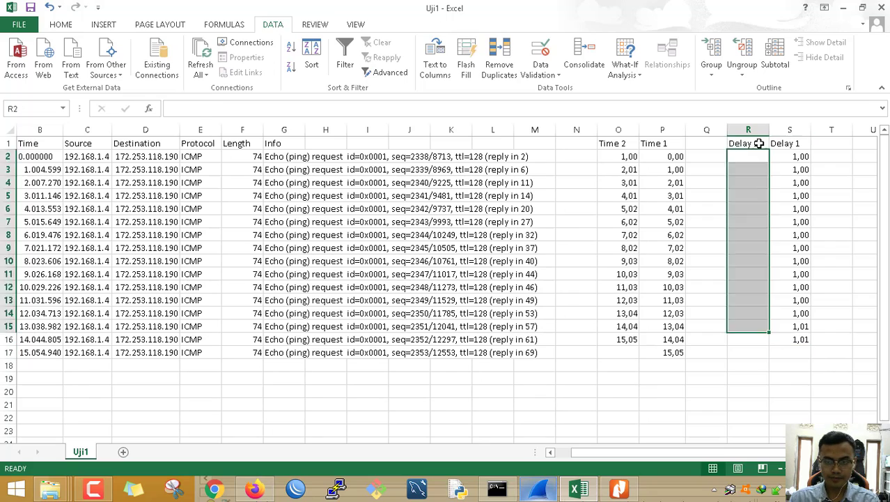
left_click(759, 143)
key("Delete")
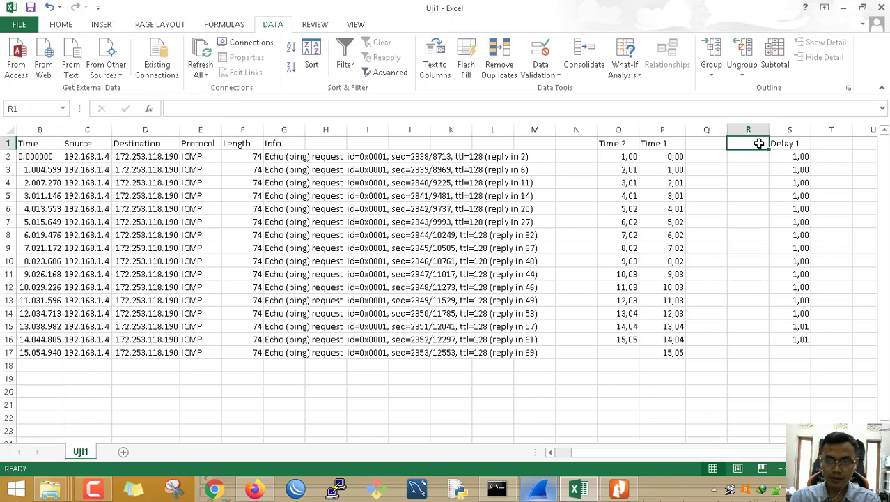
Copy the Delay 1 results S2:S16 and paste them as values only into the range starting at R1
left_click(816, 157)
left_click(803, 156)
left_click_drag(802, 156, 801, 341)
key("ctrl+c")
key("ctrl+q")
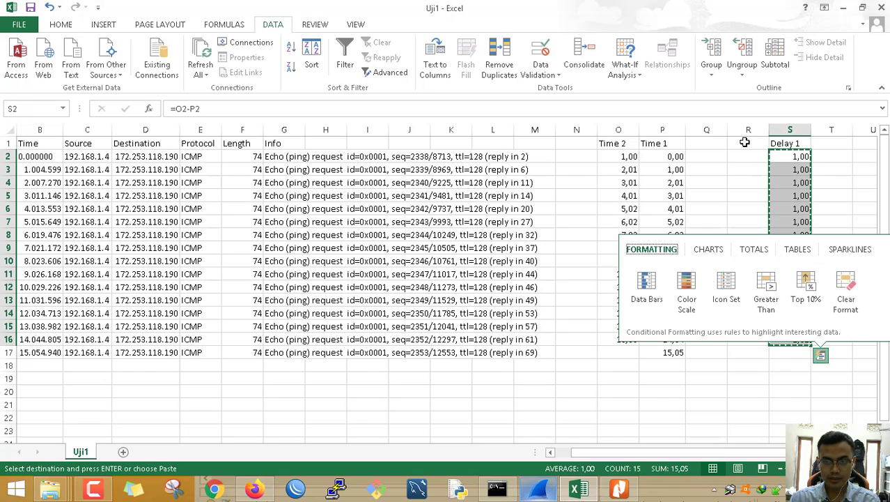
left_click(745, 142)
right_click(744, 142)
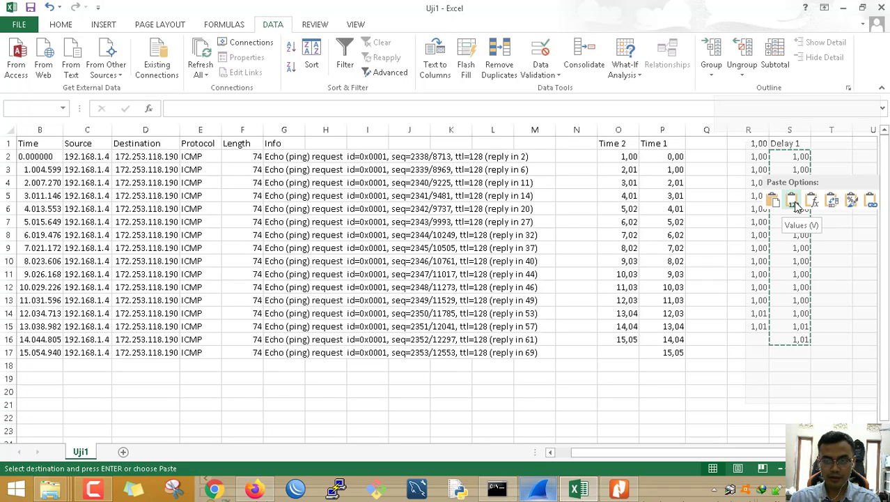
left_click(793, 201)
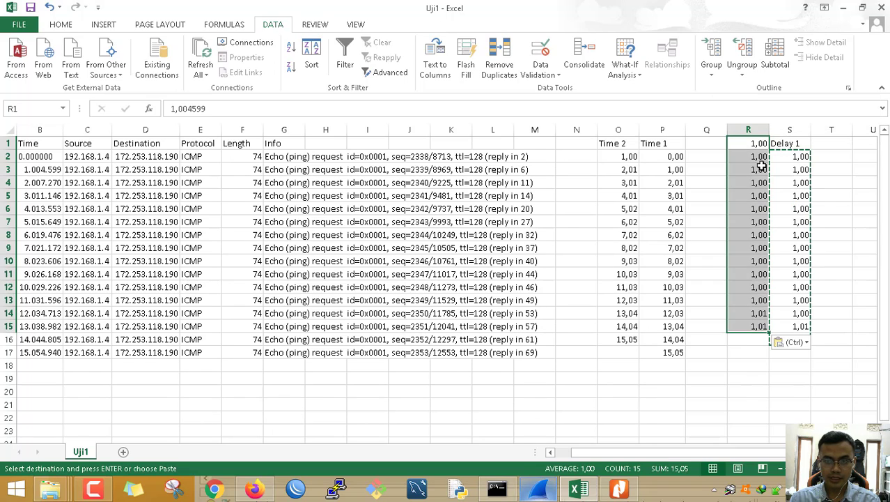
Overwrite the pasted value in R1 with the header Delay
left_click(745, 143)
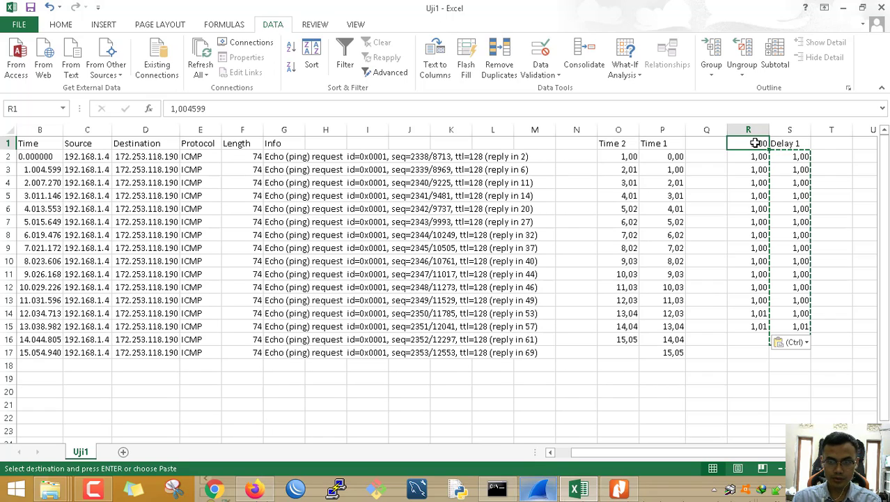
type("Delay")
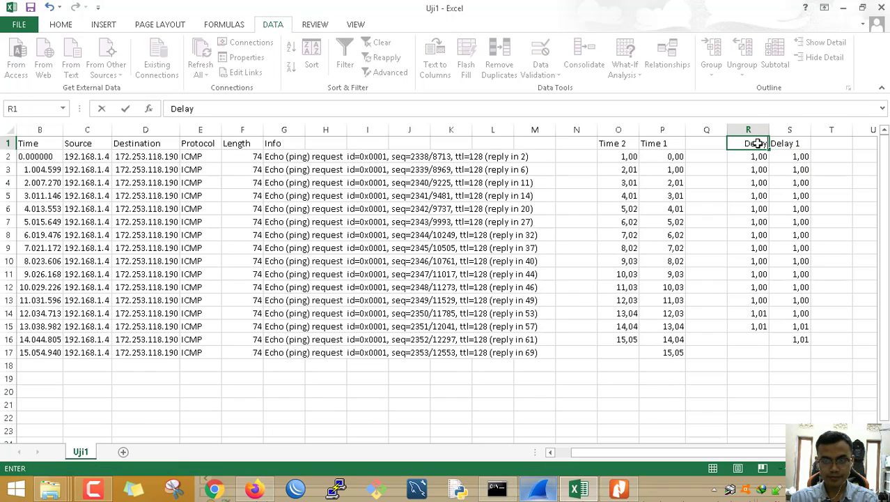
key("Return")
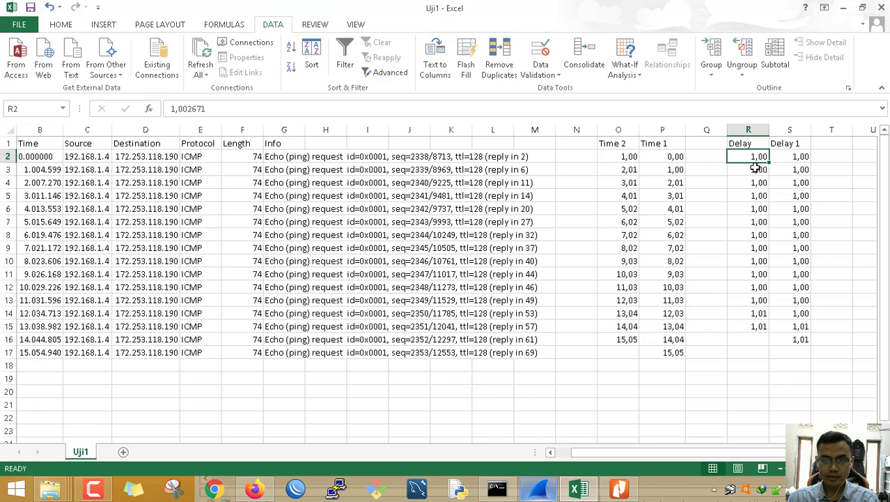
Format the Time 2 and Time 1 values in O2:P17 as Number with 5 decimal places
left_click(800, 342, "shift")
left_click(620, 156)
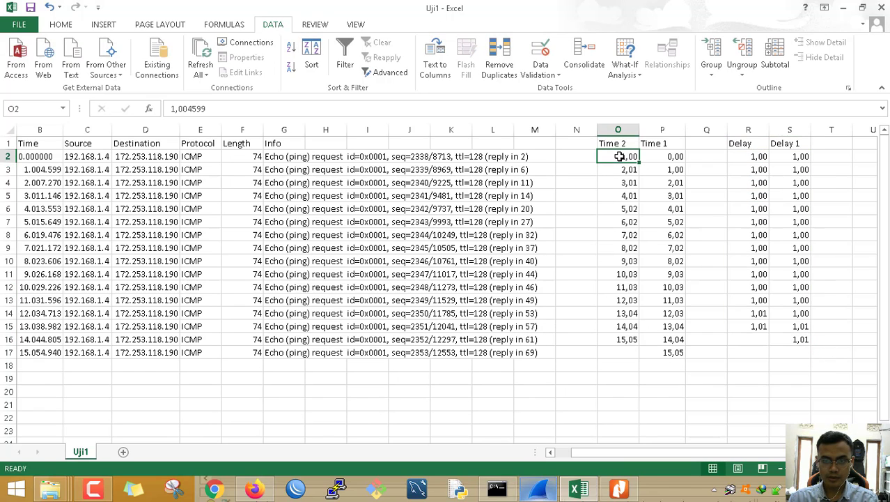
left_click(675, 352, "shift")
right_click(675, 353)
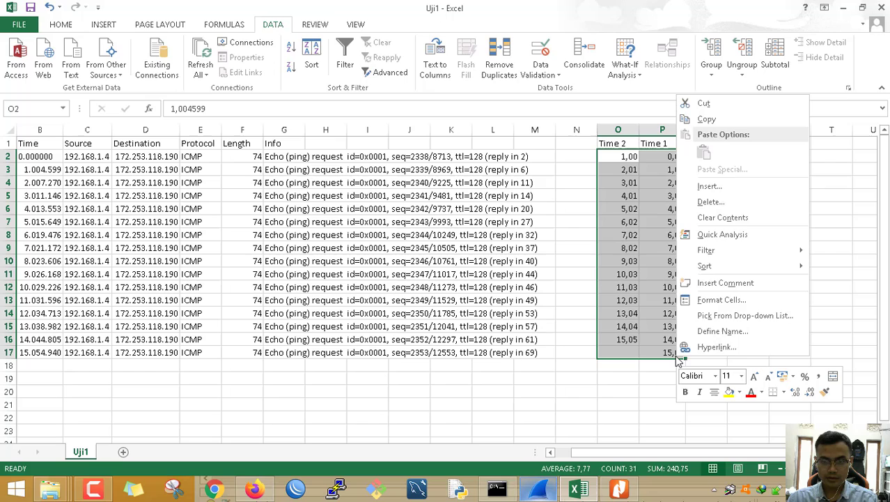
left_click(704, 298)
left_click(709, 223)
left_click(709, 223)
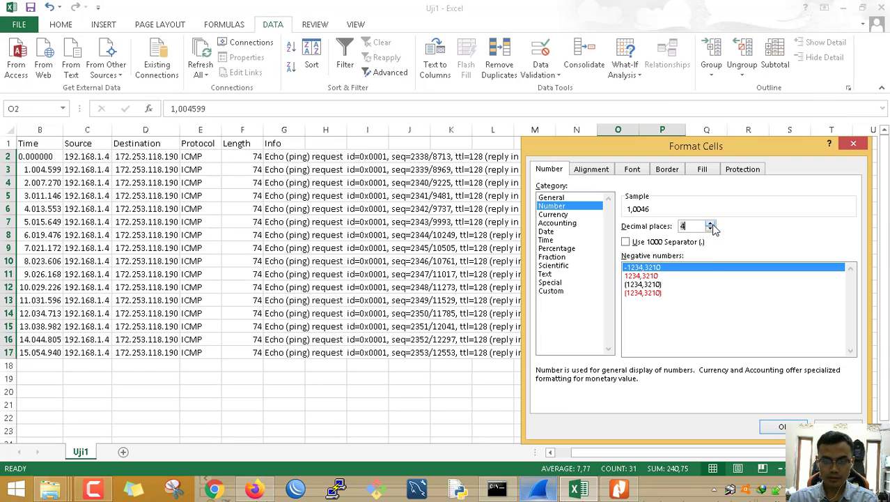
left_click(709, 223)
left_click(761, 431)
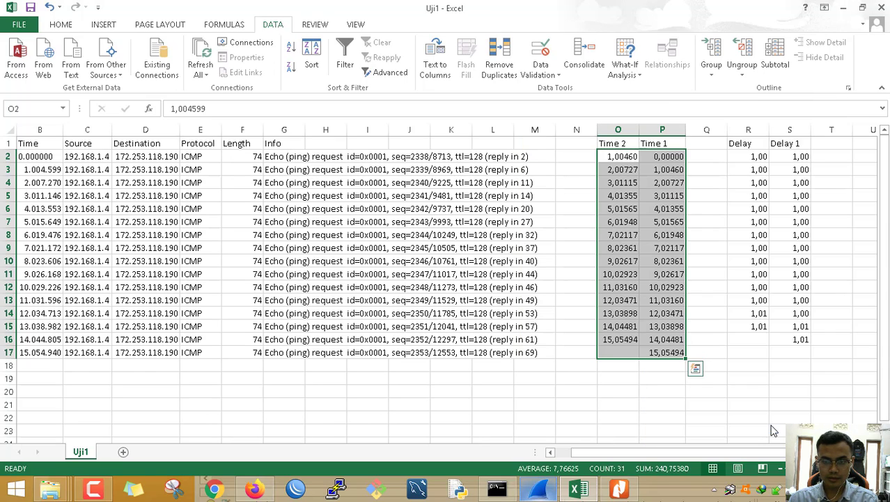
Format the delay values in R2:S16 as Number with 5 decimal places
left_click(752, 165)
left_click(751, 157)
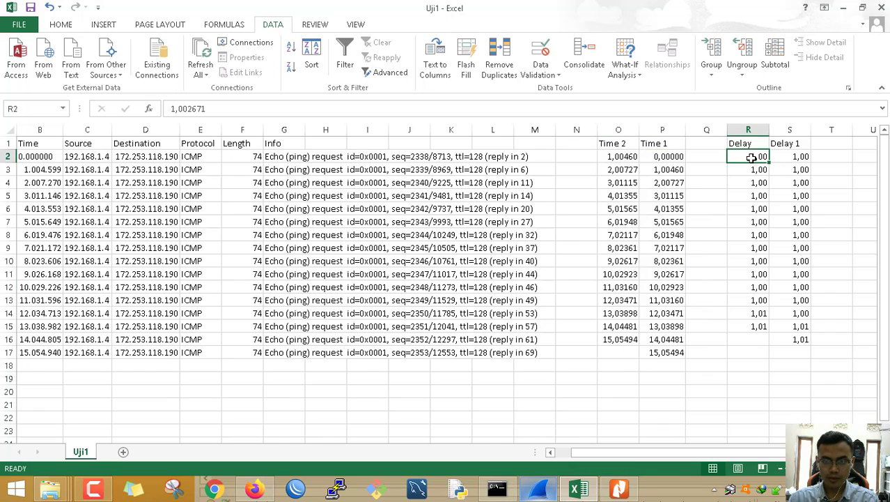
left_click(801, 339, "shift")
right_click(801, 338)
left_click(760, 282)
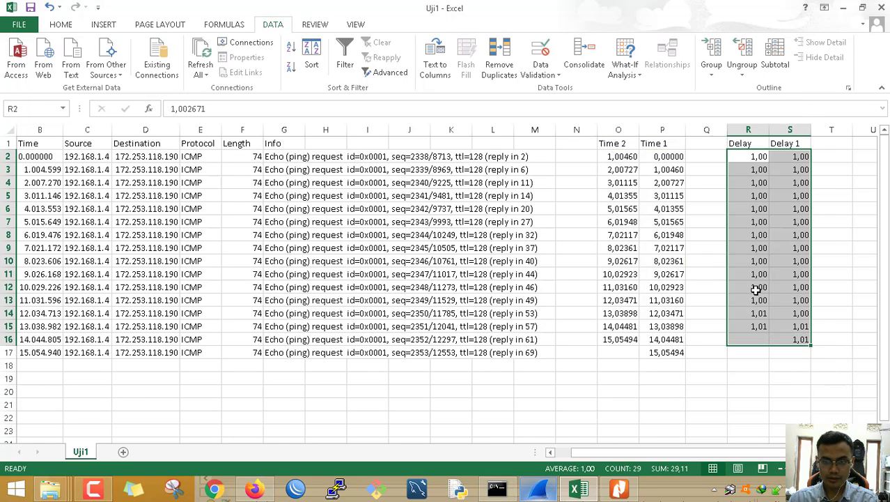
left_click(574, 187)
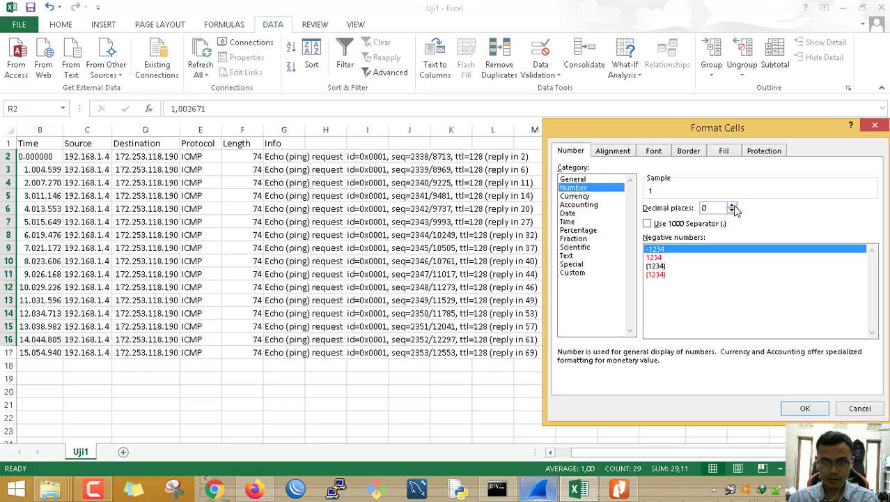
left_click(732, 205)
left_click(732, 206)
left_click(732, 205)
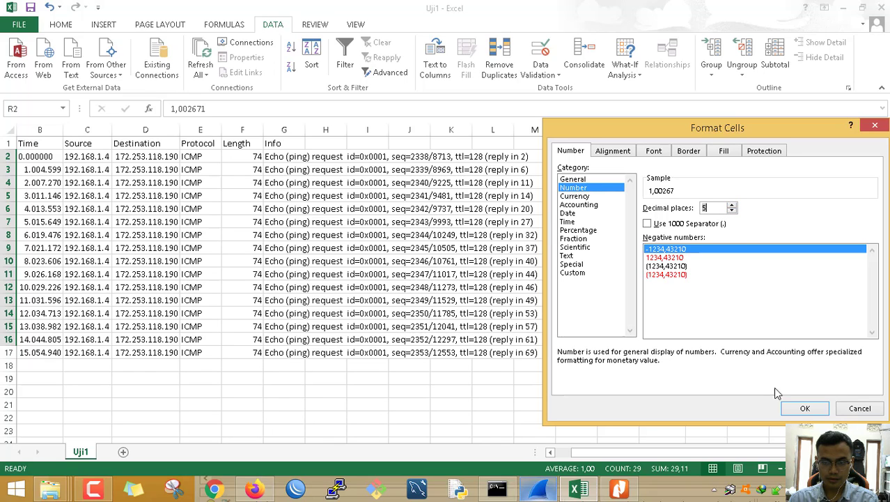
left_click(804, 407)
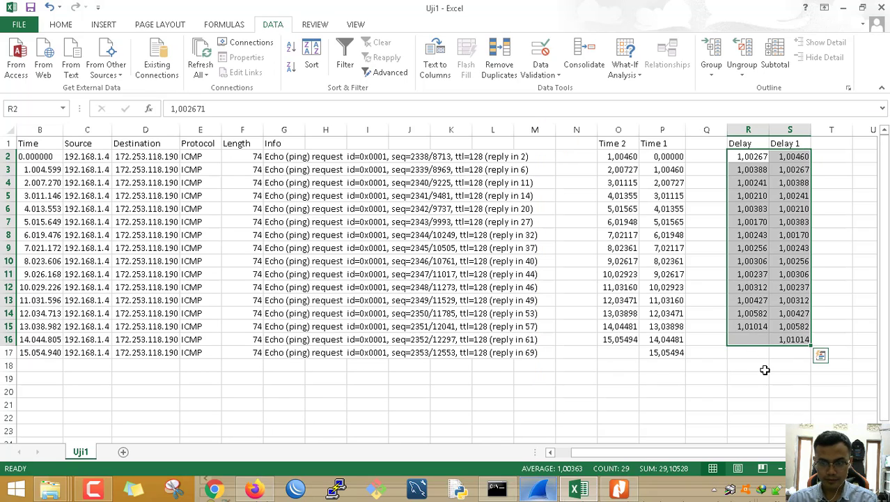
left_click(768, 368)
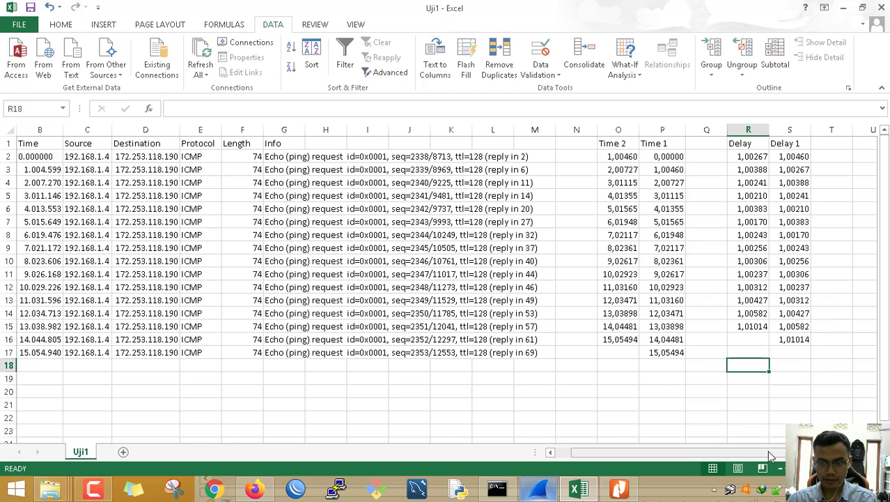
Enter the header Variasi Delay in cell U1
scroll(806, 360, "right", 5)
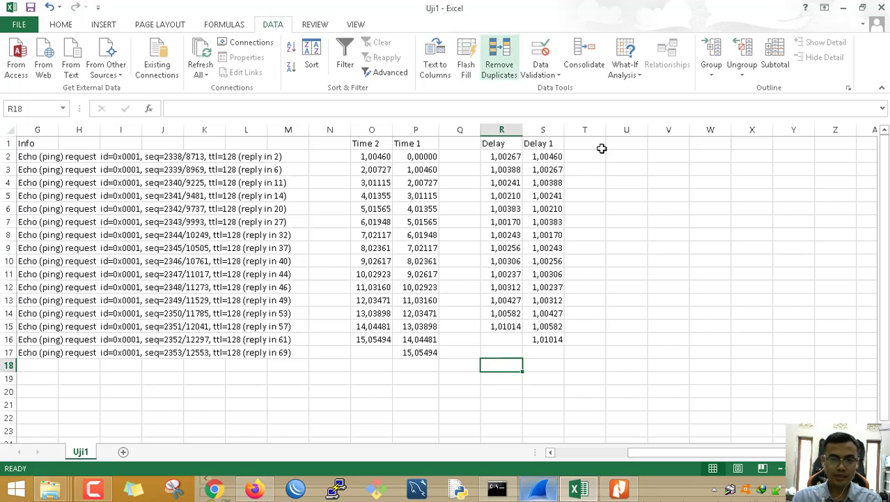
left_click(625, 141)
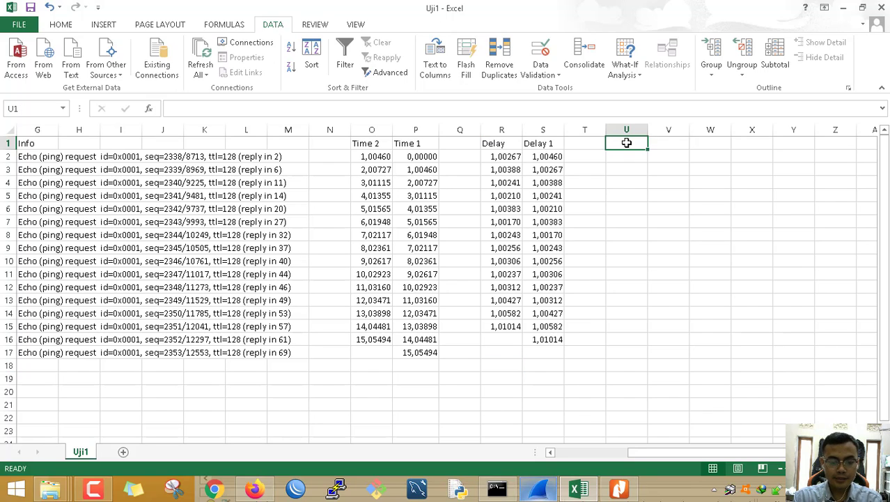
type("Variasi Dela")
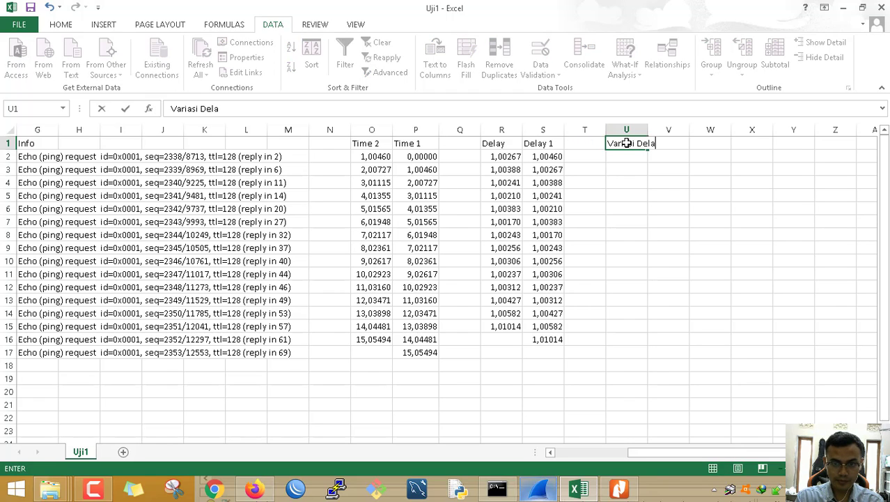
type("y")
key("Return")
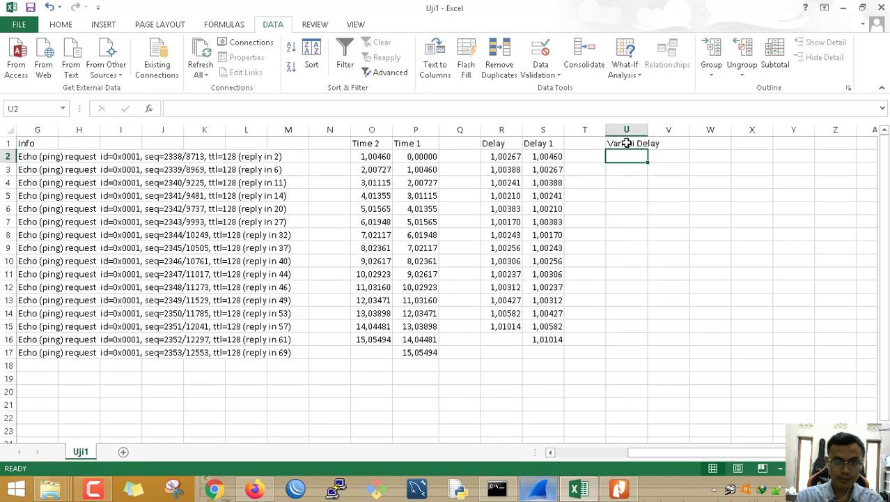
Switch to the 740-3750-1-PB PDF in Nitro Pro, check the jitter and total delay variation formulas, and return to the Excel worksheet
left_click(622, 487)
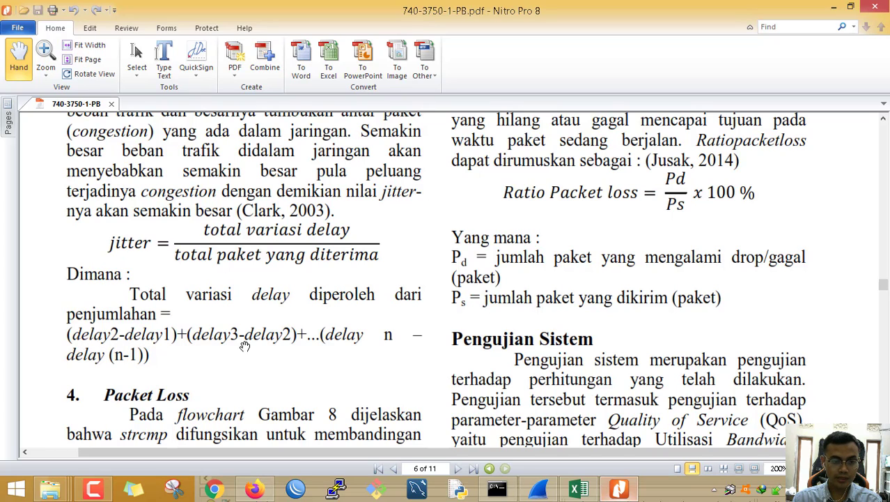
left_click(622, 490)
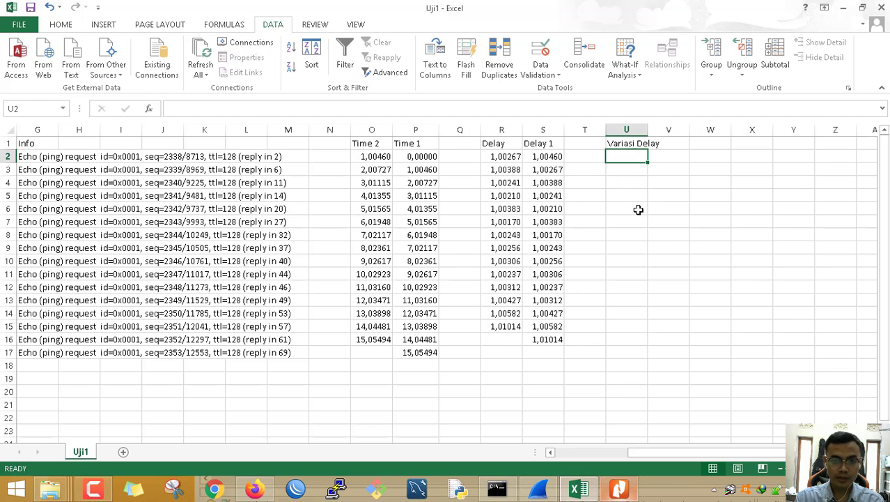
type("=")
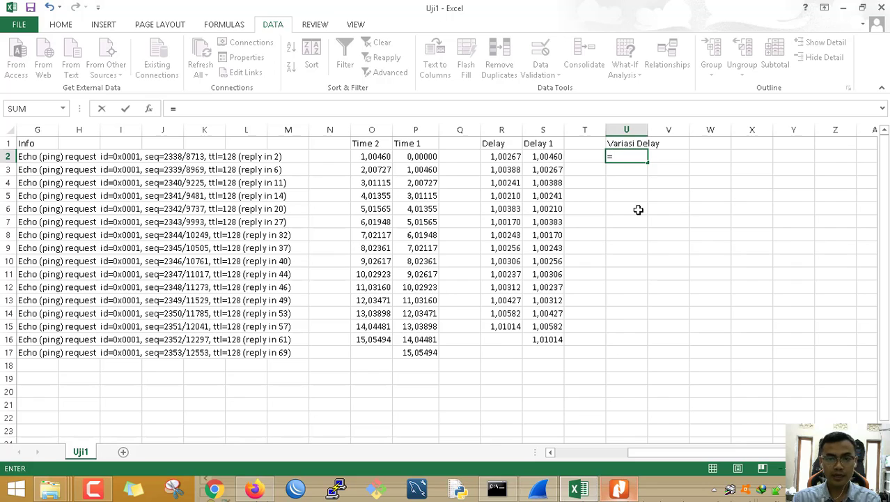
key("Left")
key("Left")
key("Left")
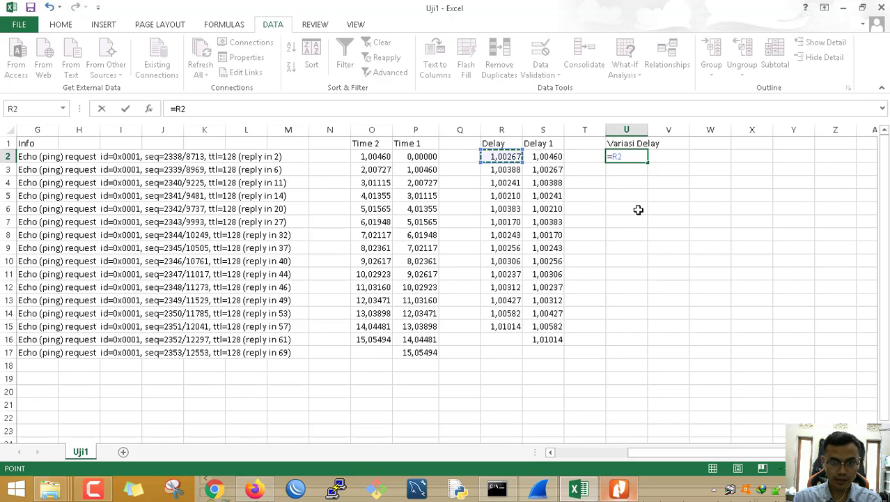
key("BackSpace")
key("BackSpace")
key("BackSpace")
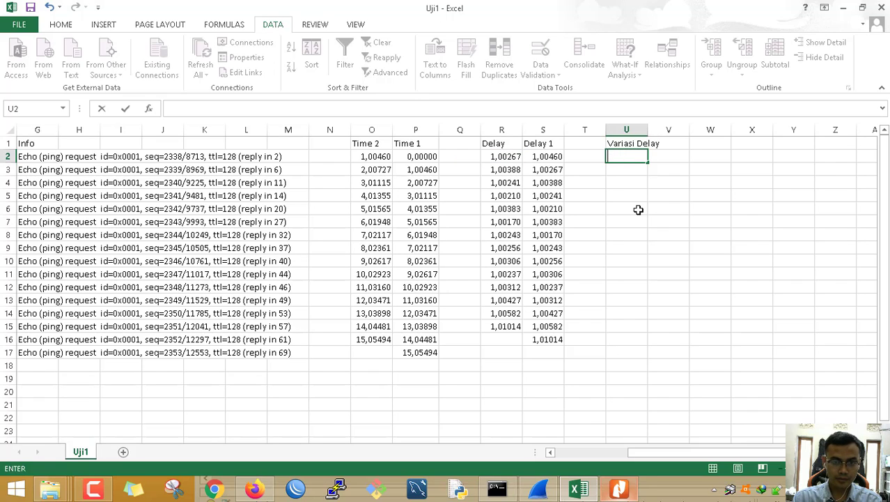
Change the header in cell R1 to Delay 2
double_click(511, 144)
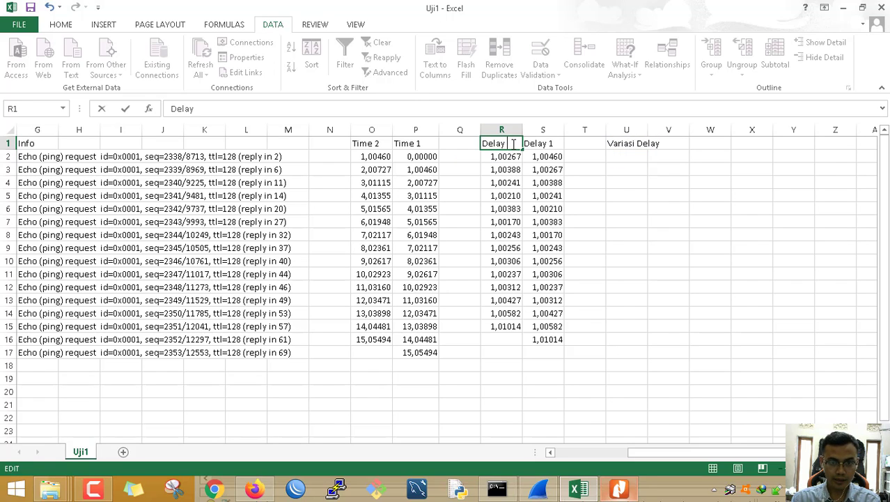
type("2")
key("Return")
Enter the formula =R2-S2 in cell U2 to subtract Delay 1 from Delay 2
key("Right")
key("Right")
key("Right")
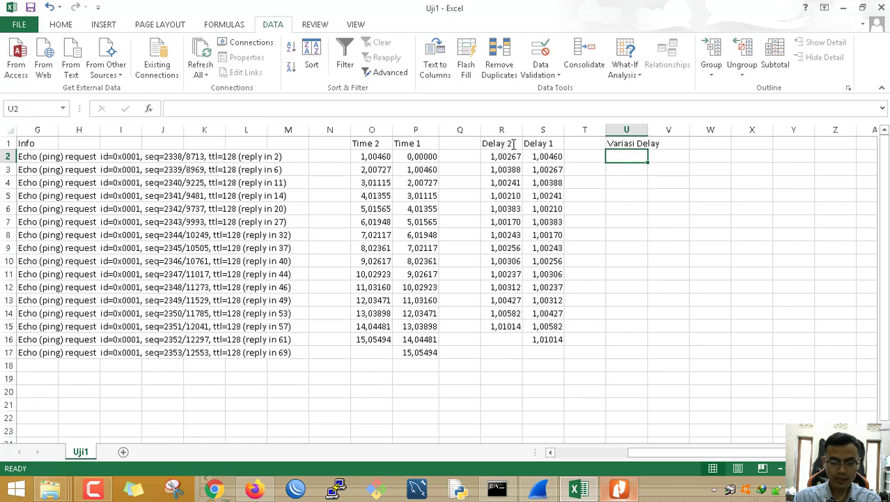
type("=")
key("Left")
key("Left")
key("Left")
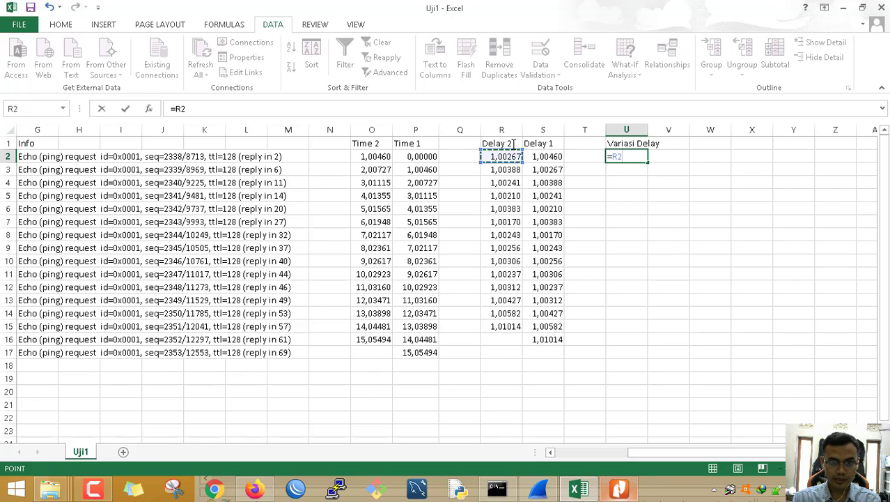
type("-")
key("Right")
key("Left")
key("Left")
key("Left")
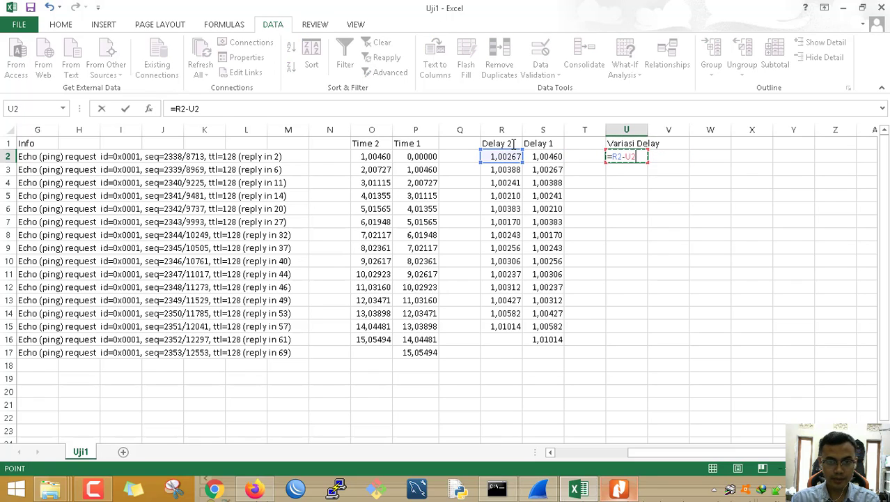
key("Return")
Fill the Variasi Delay formula from U2 down to U15
key("Up")
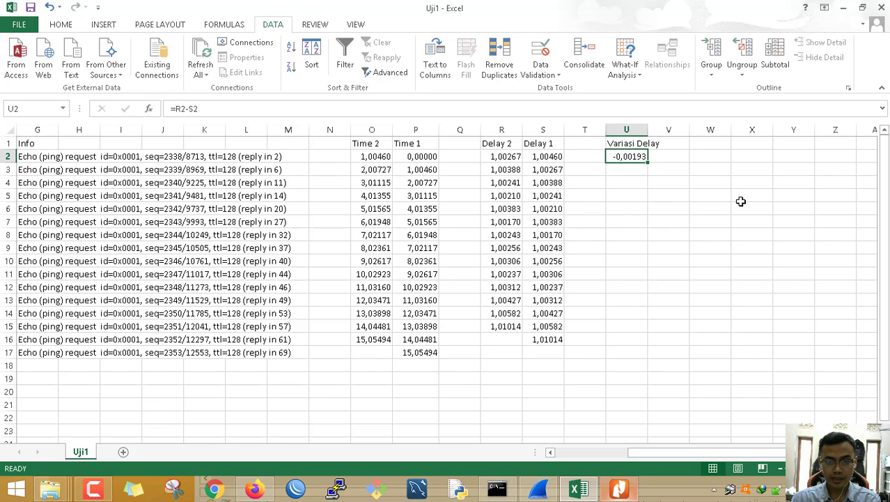
left_click_drag(647, 164, 627, 329)
left_click(616, 342)
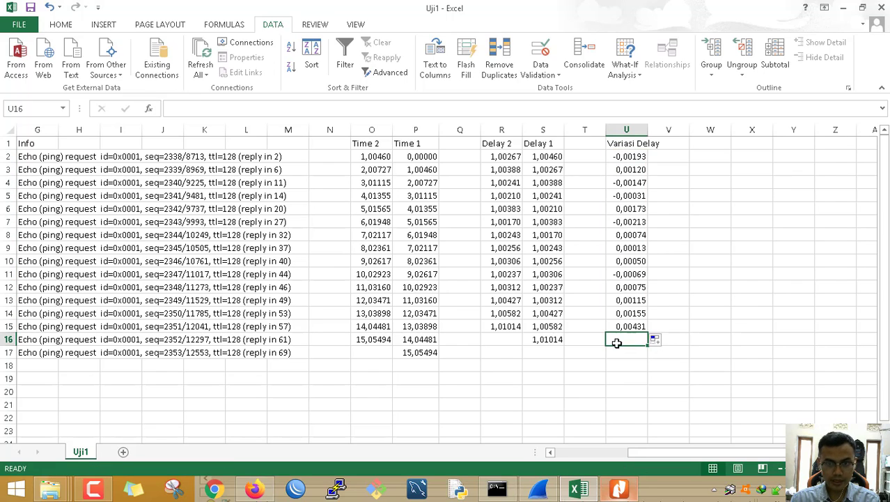
left_click(628, 326)
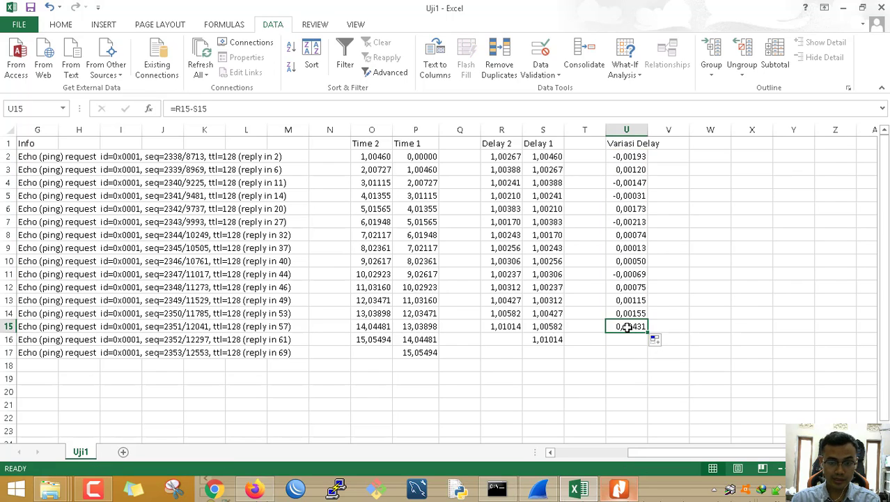
Examine the Variasi Delay range U2:U15 and compare where the Time, Delay and Variasi Delay columns end
left_click(624, 157)
left_click(632, 327, "shift")
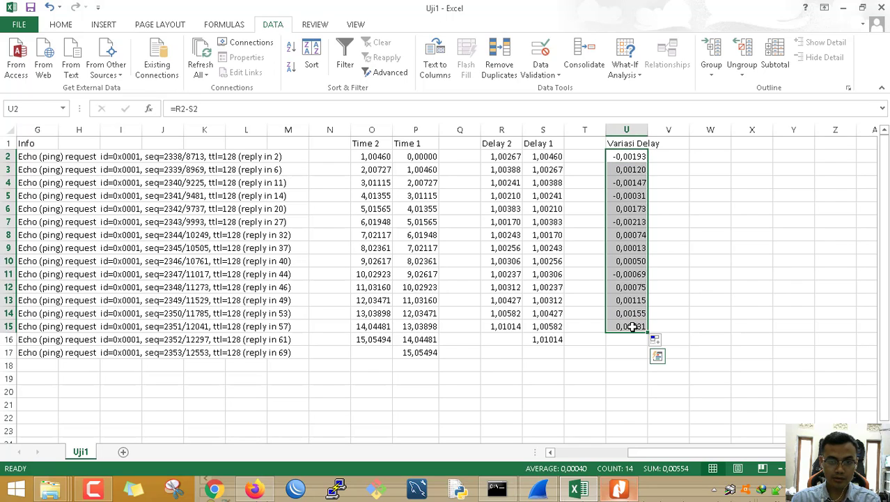
left_click(627, 339)
left_click(500, 341)
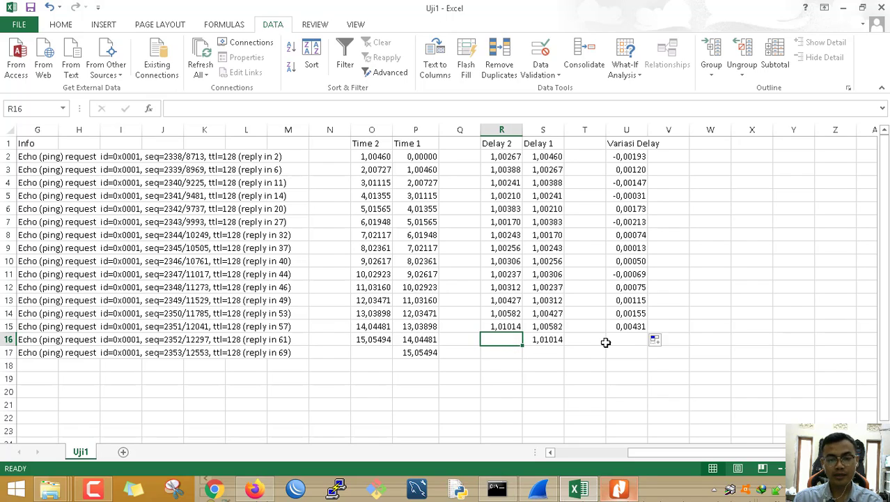
left_click(630, 339)
left_click(498, 337)
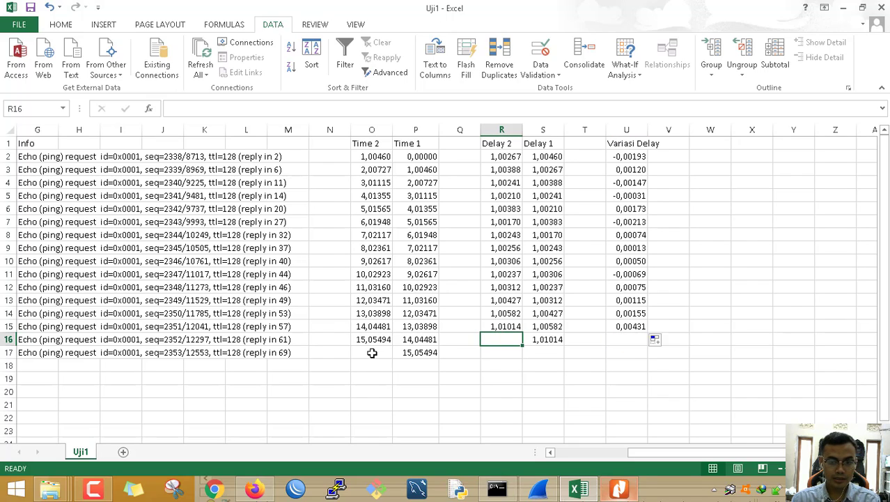
left_click(371, 352)
left_click(490, 340)
left_click(603, 336)
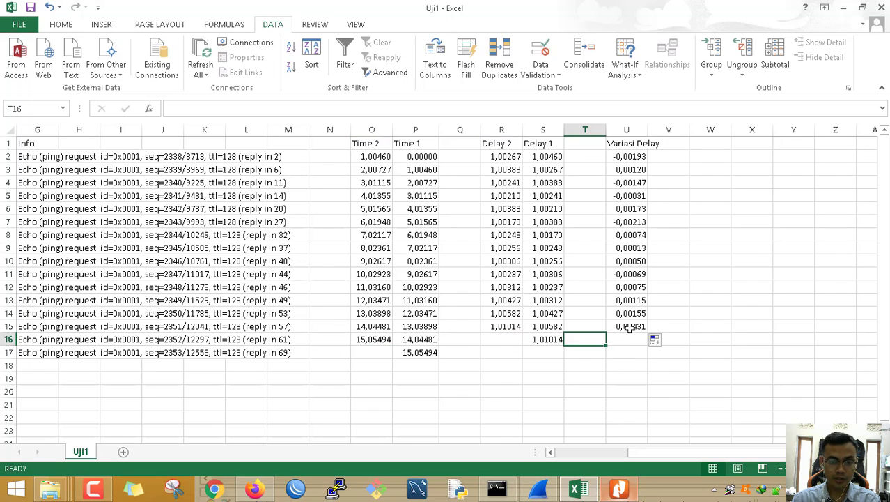
left_click(629, 326)
left_click(367, 326, "shift")
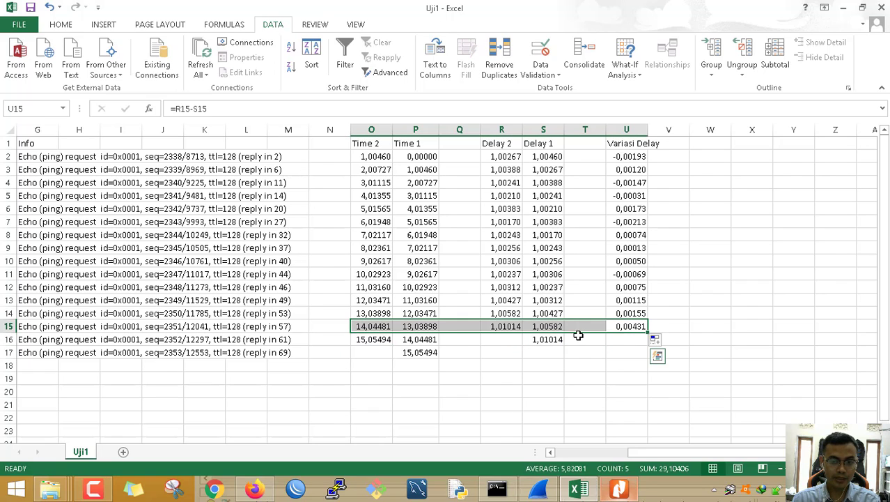
left_click(615, 340)
Merge and center cells S18:T18
left_click(549, 365)
left_click_drag(549, 365, 589, 367)
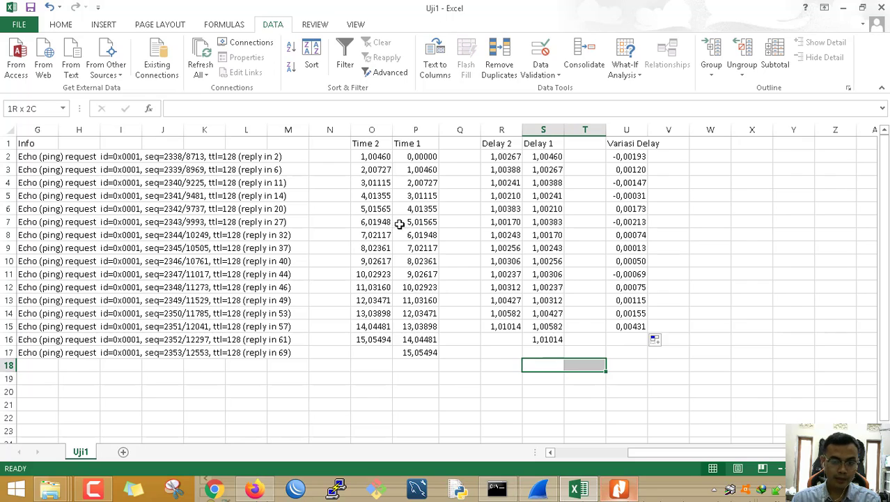
left_click(62, 25)
left_click(359, 68)
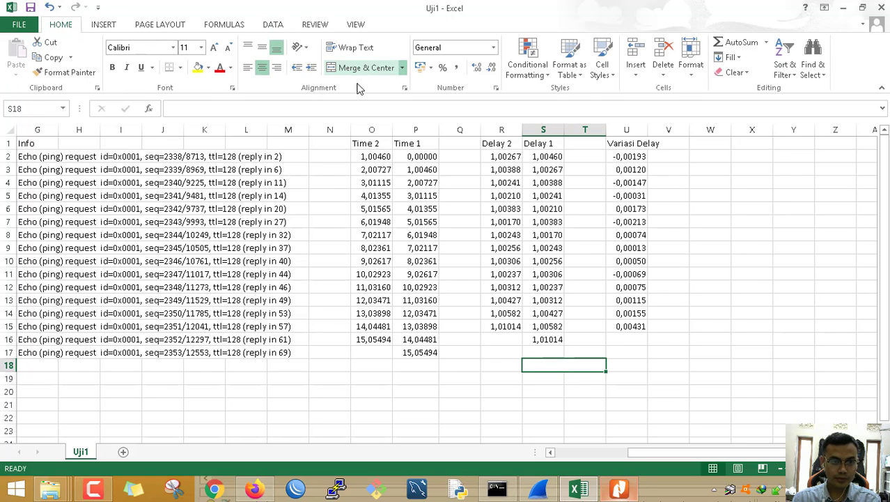
Enter the label Total Variasi Delay in the merged cell S18
type("Total ")
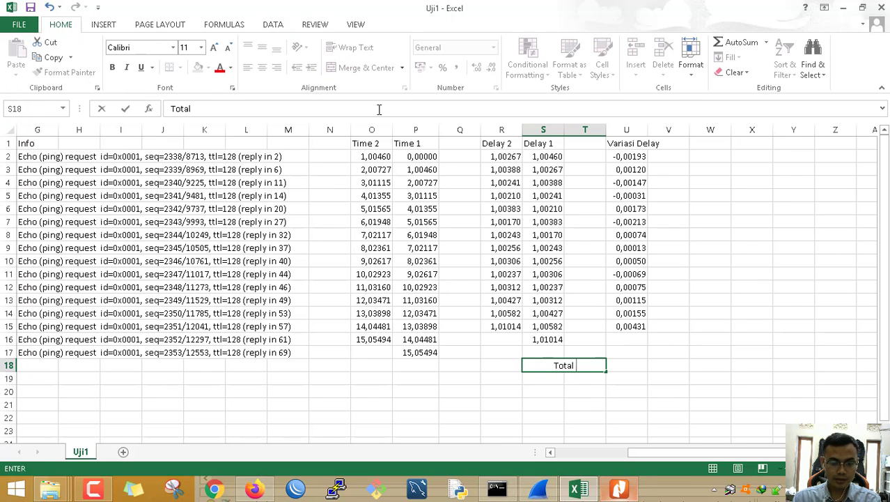
type("Ave")
key("BackSpace")
key("BackSpace")
key("BackSpace")
type("Var")
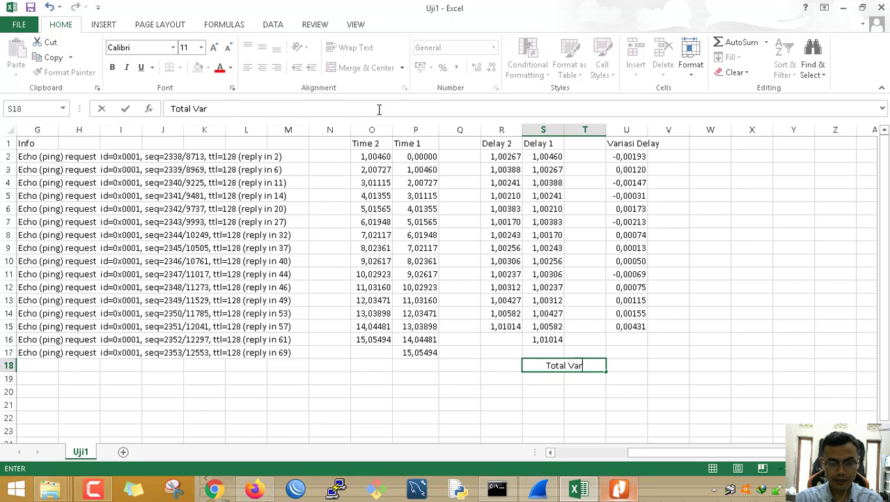
type("iasi Delay")
key("Return")
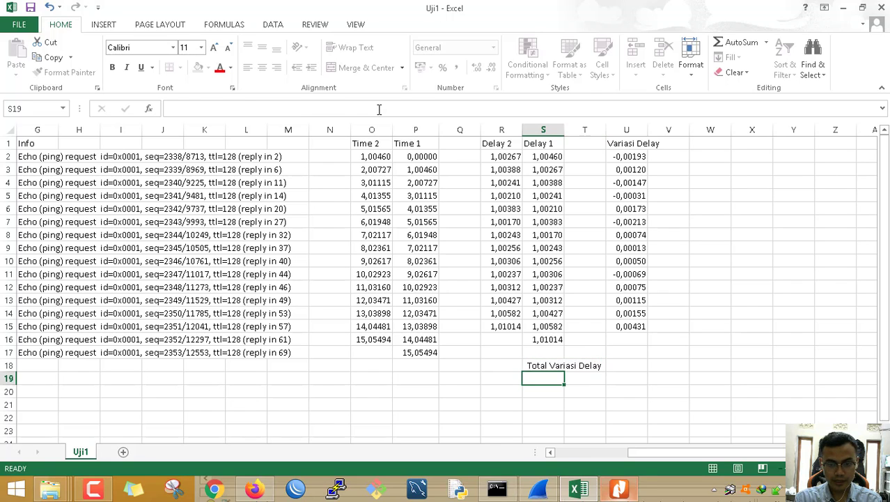
Calculate the total delay variation in cell U18 with =SUM(U2:U15)
key("Up")
key("Right")
type("=")
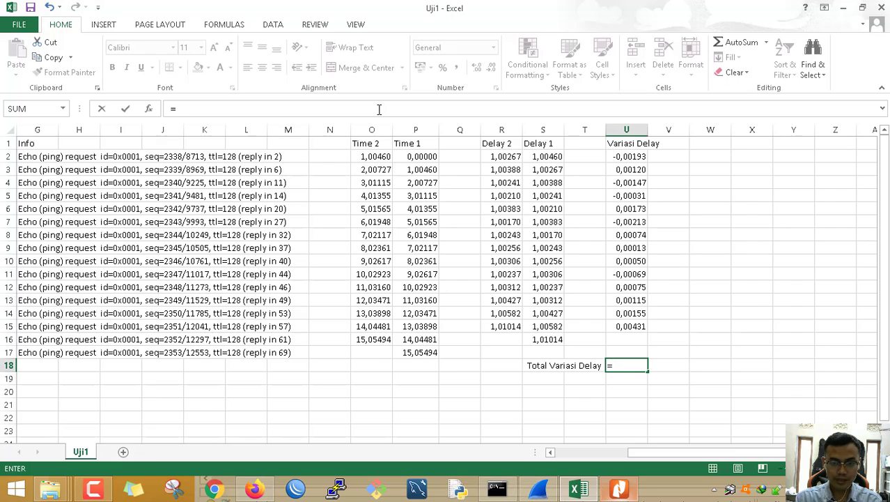
type("sum")
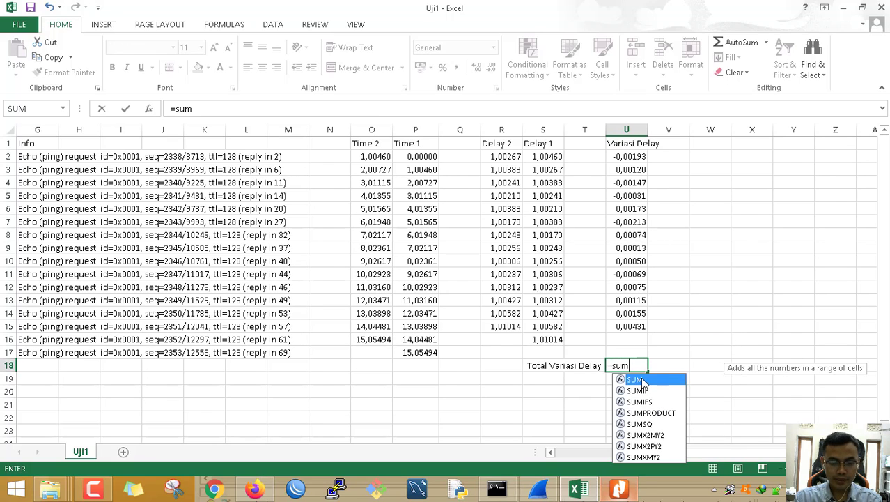
double_click(642, 381)
left_click(627, 157)
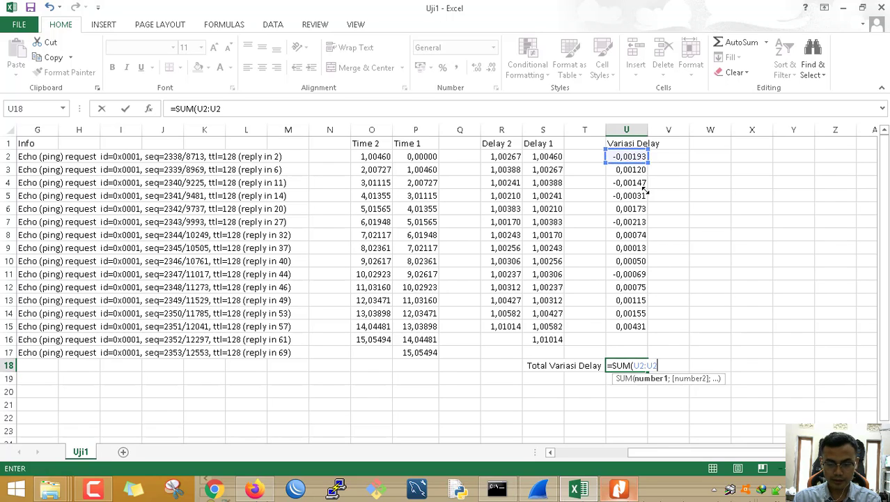
mouse_move(627, 156)
left_mouse_down()
mouse_move(637, 343)
mouse_move(636, 328)
left_mouse_up()
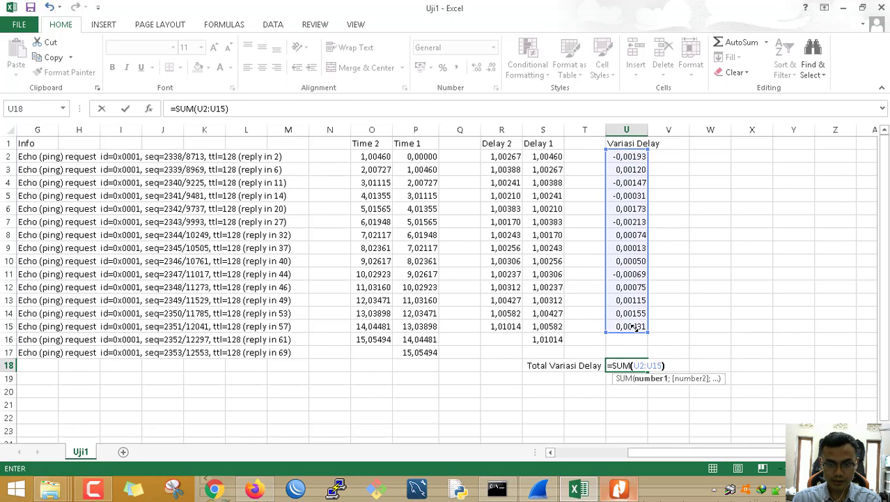
key("Return")
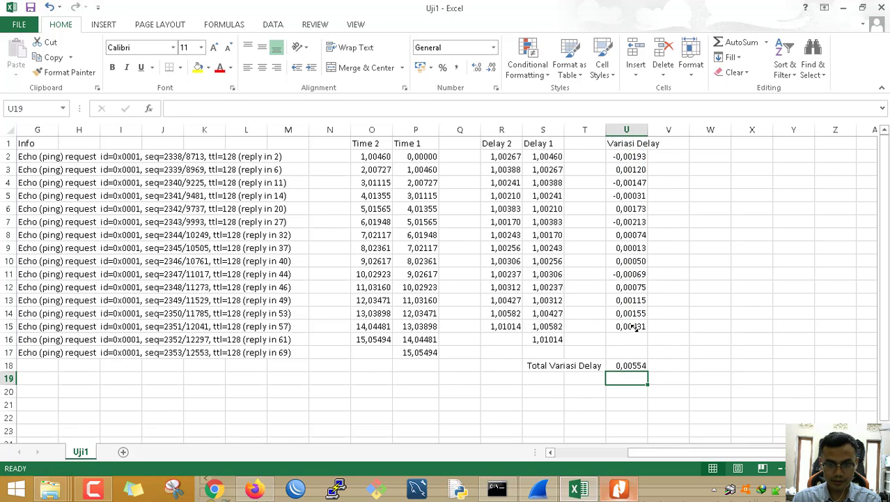
left_click(674, 367)
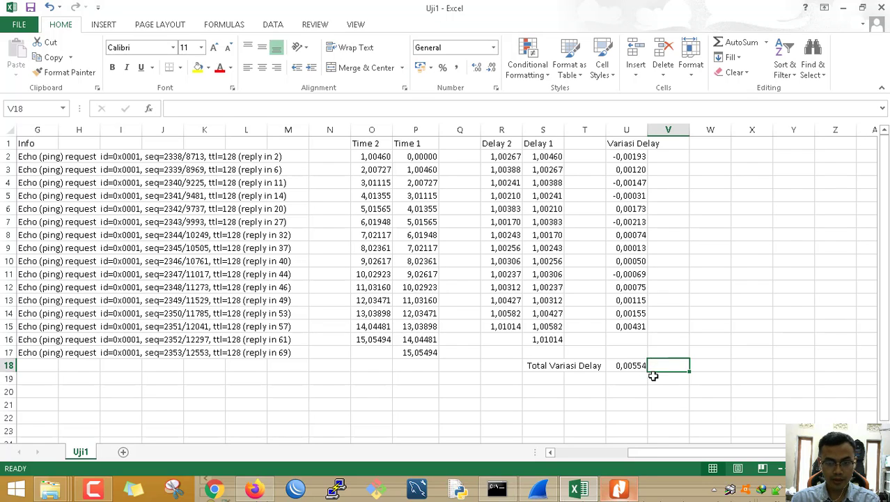
Merge and center cells S19:T19 and enter the label Jitter
left_click_drag(556, 380, 579, 381)
left_click(352, 69)
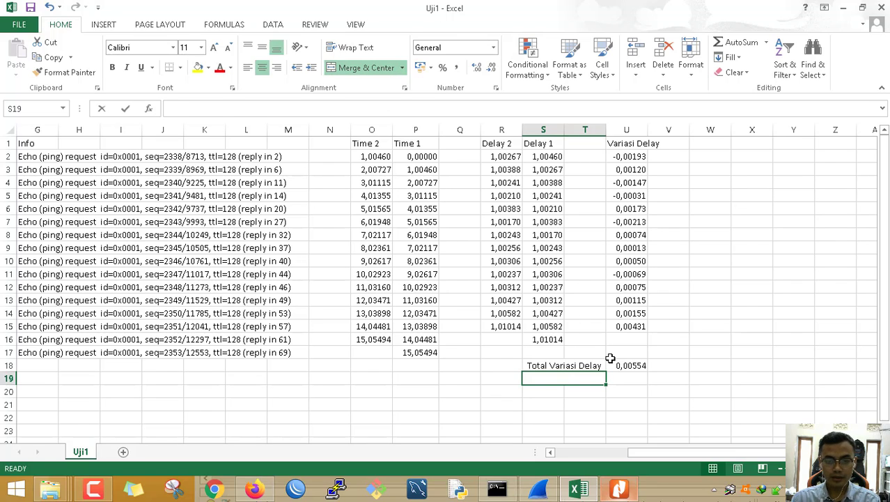
type("Jitter")
left_click(610, 360)
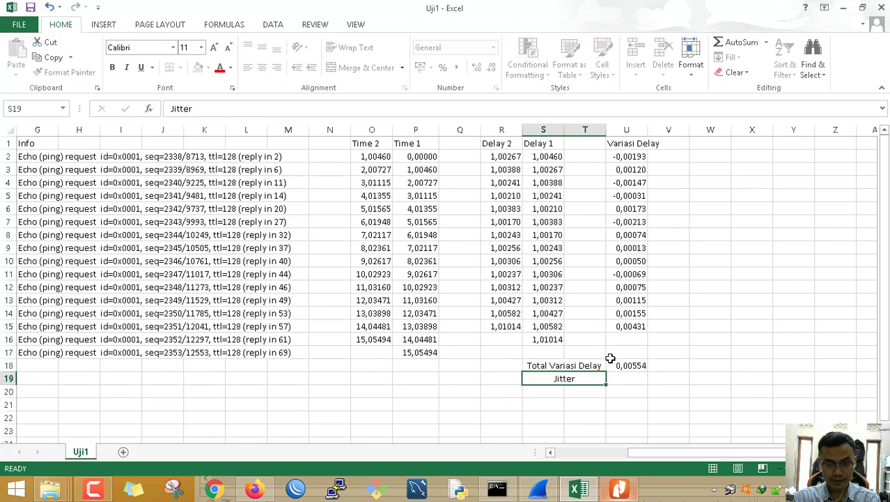
Switch to the 740-3750-1-PB PDF in Nitro Pro, check the jitter formula, and return to the Excel worksheet
key("Down")
left_click(622, 492)
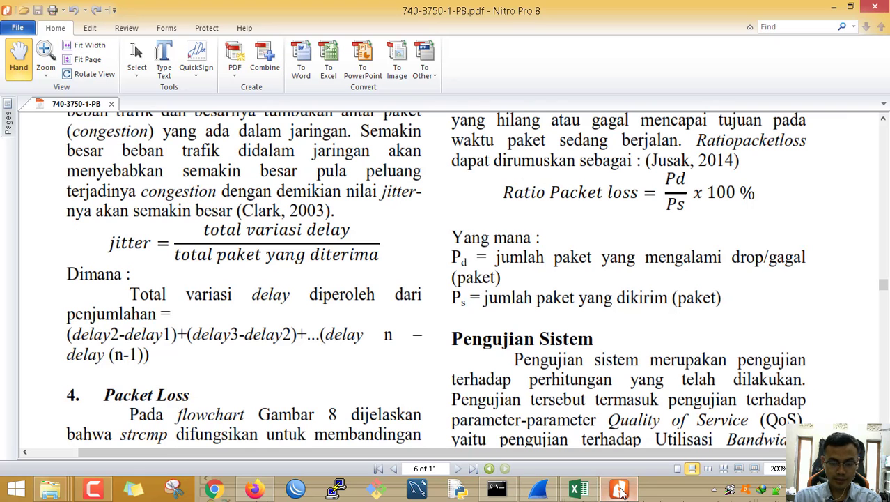
left_click(620, 493)
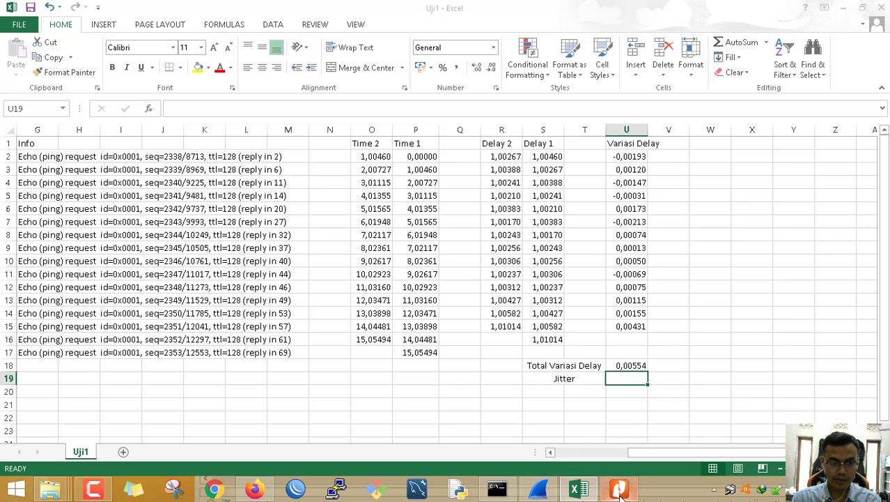
type("=")
key("Up")
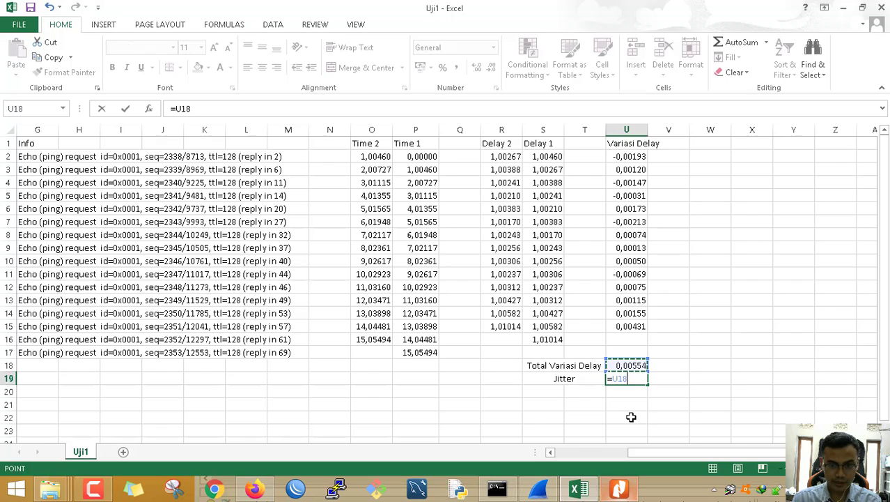
left_click_drag(666, 449, 498, 438)
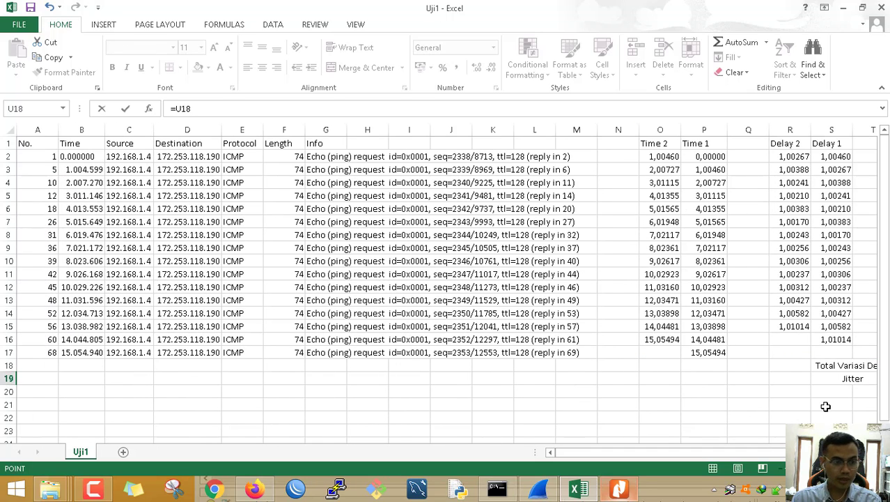
key("Escape")
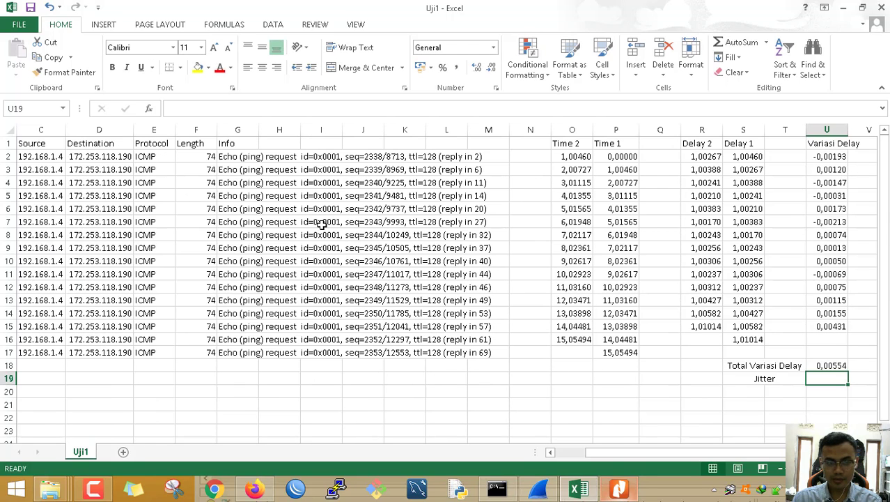
Renumber the first three packets in the No. column, A2:A4, as 1, 2 and 3
left_click_drag(663, 455, 634, 452)
left_click(43, 156)
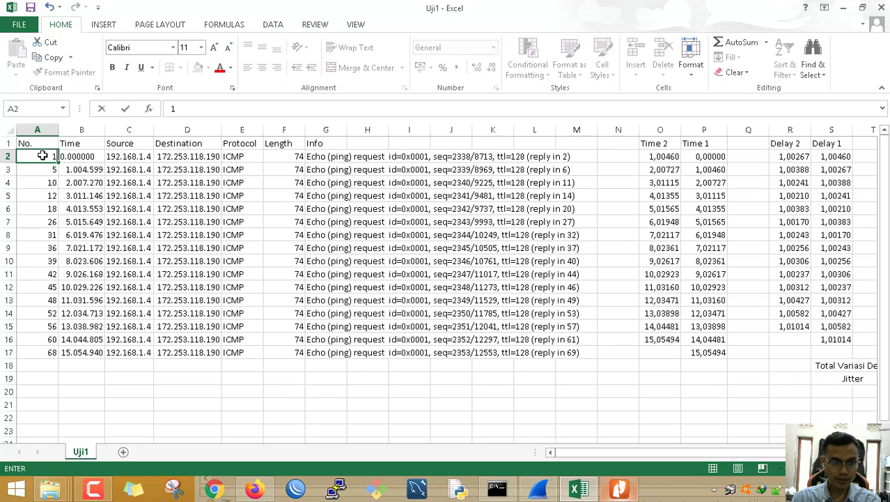
key("Down")
type("2")
key("Return")
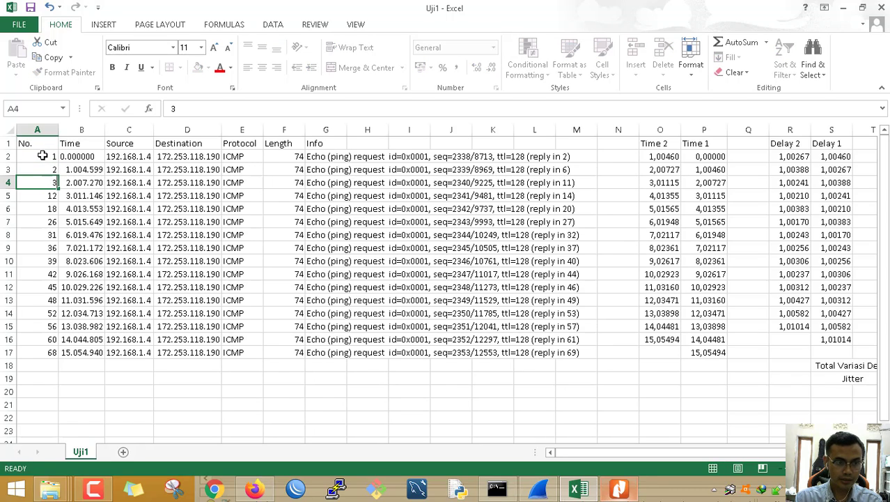
type("3")
key("Return")
Extend the 1, 2, 3 number series from A2:A4 down to A17 in the No. column
key("Up")
key("Up")
key("Up")
key("shift+Down")
key("shift+Down")
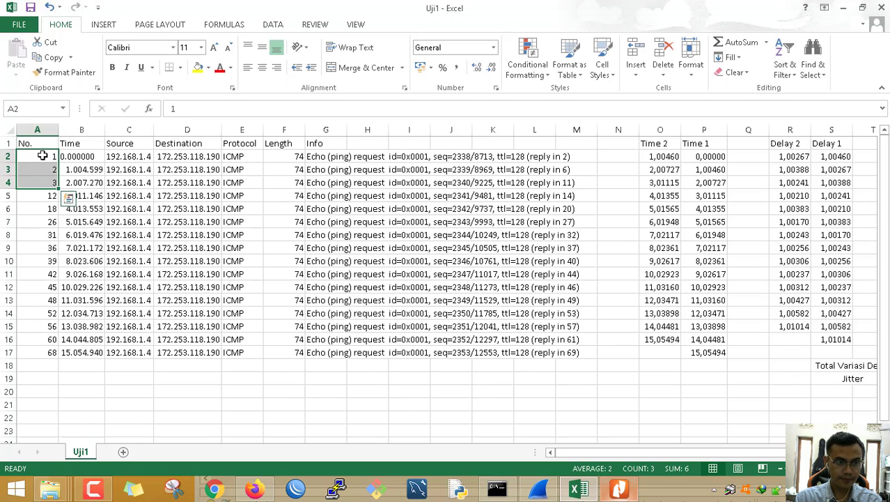
left_click_drag(56, 187, 55, 357)
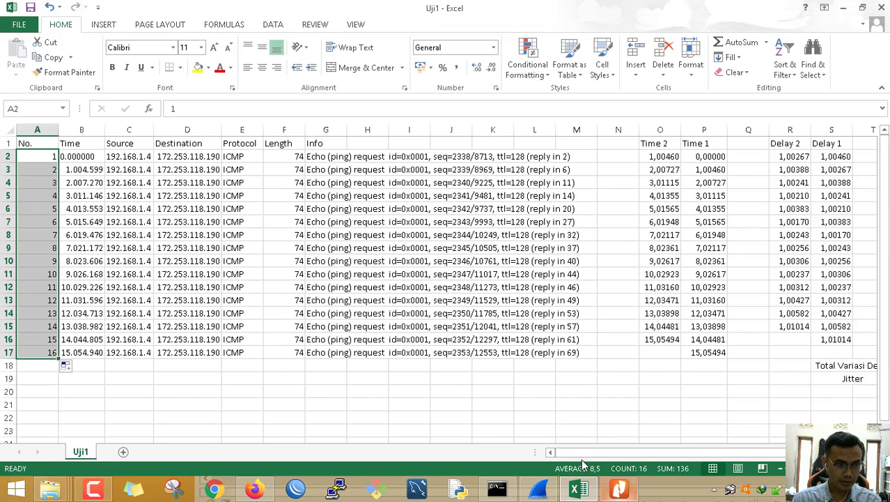
left_click_drag(665, 454, 693, 454)
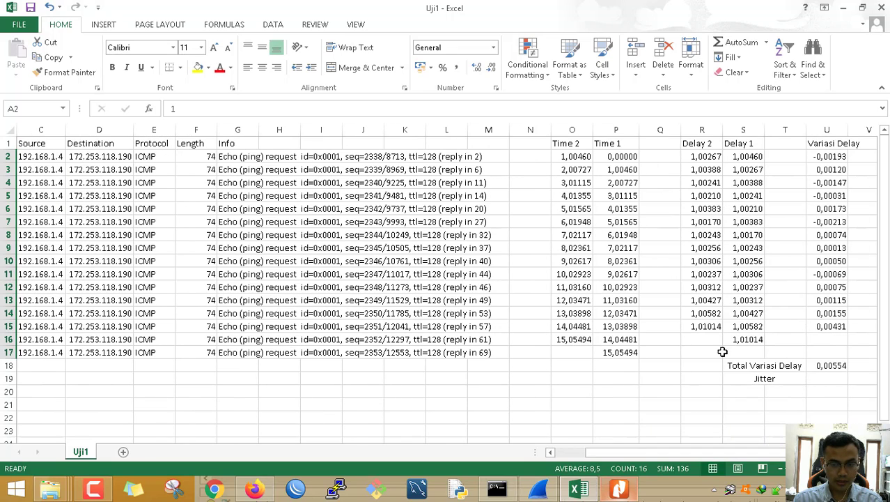
Calculate the jitter in U19 by dividing the total delay variation in U18 by 14
left_click(830, 325)
left_click_drag(829, 337, 579, 353)
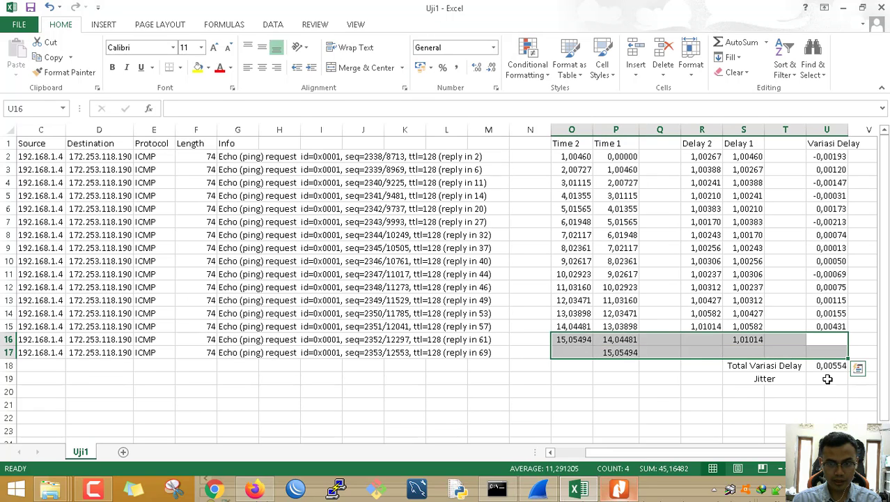
left_click(828, 377)
type("=")
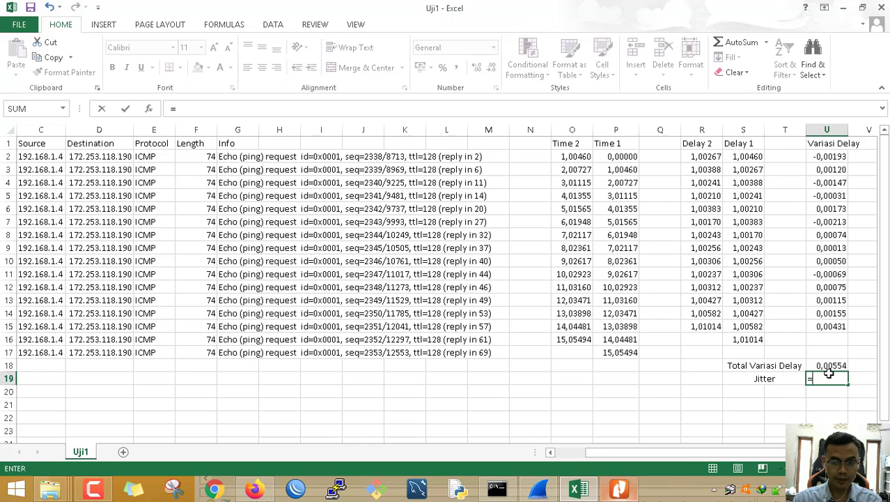
left_click(829, 370)
type("/14")
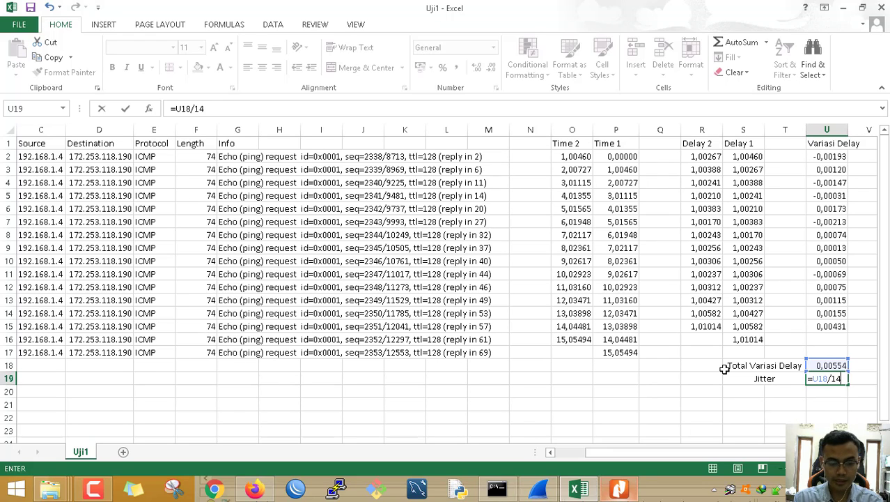
key("Return")
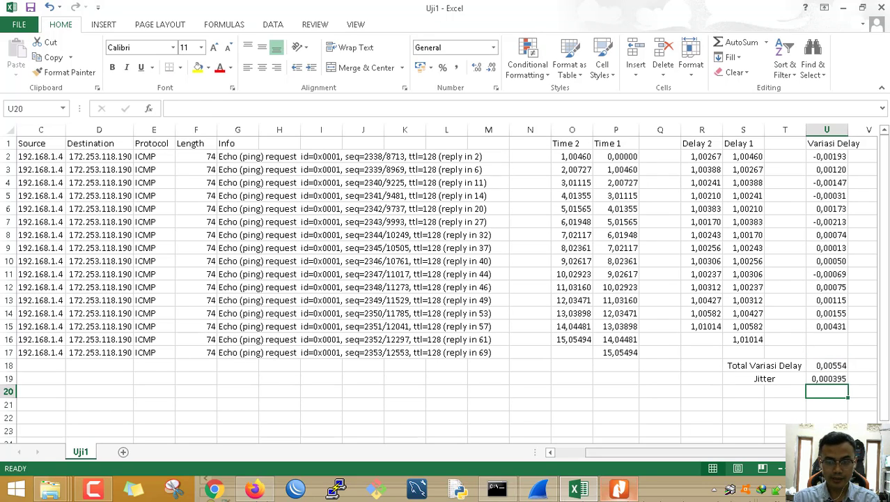
Enter the unit s in V19 beside the jitter value
scroll(829, 390, "right", 1)
double_click(815, 374)
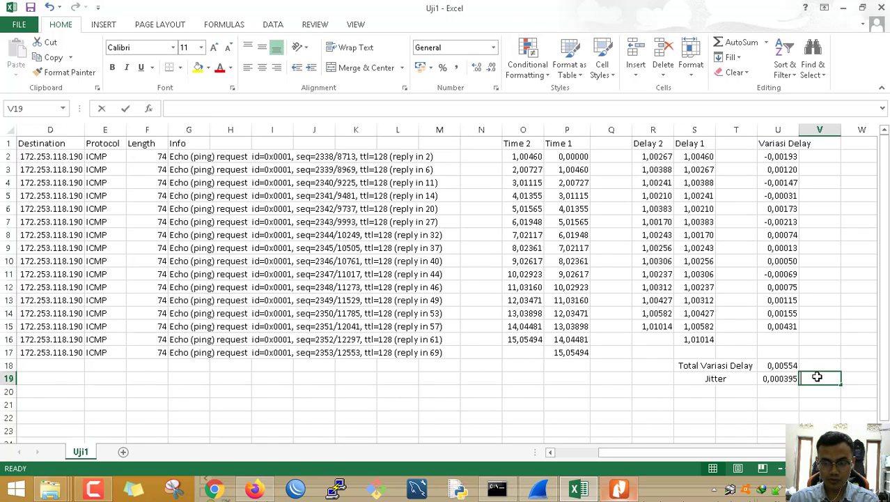
type("s")
key("Return")
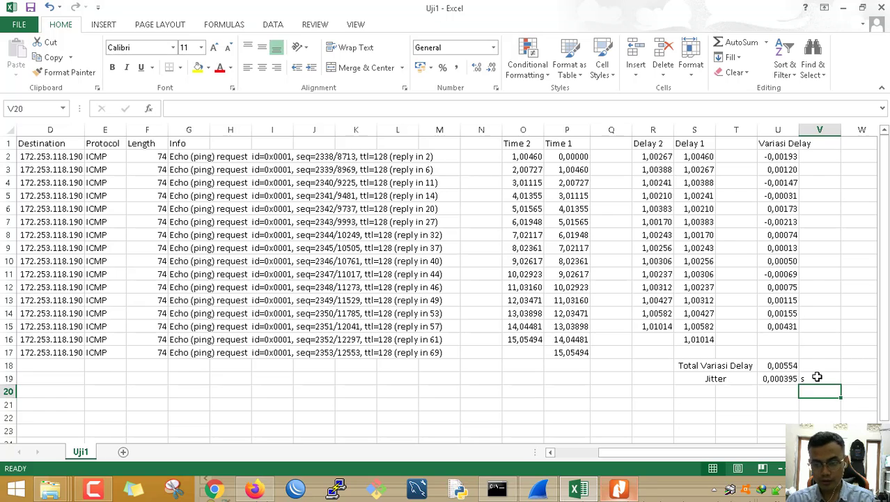
Convert the jitter to milliseconds in U20 with =U19*1000 and enter the unit ms in V20
key("Left")
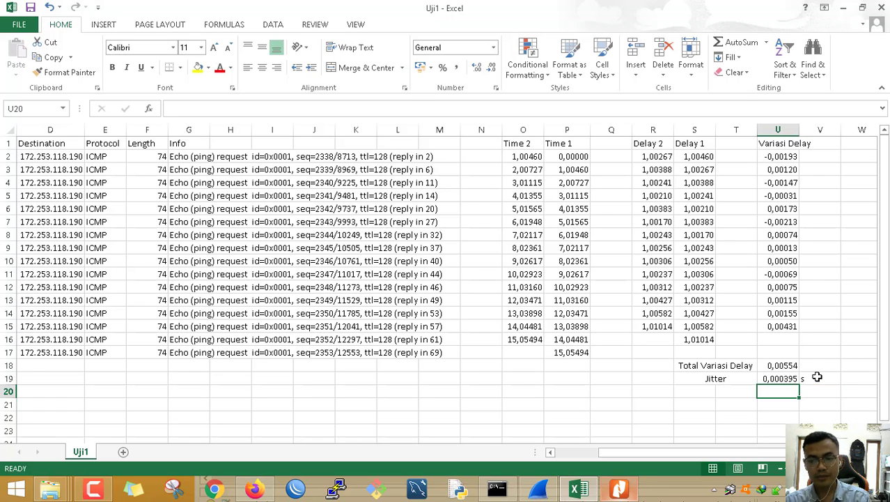
type("=")
key("Up")
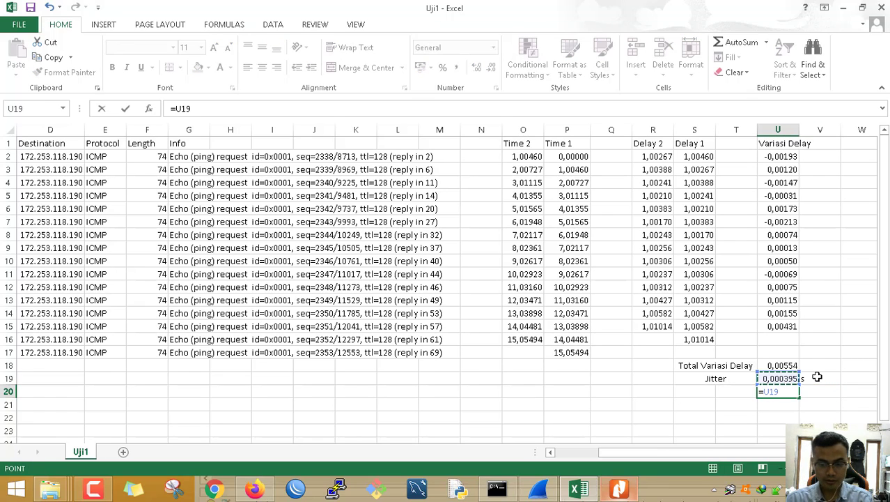
type("*1000")
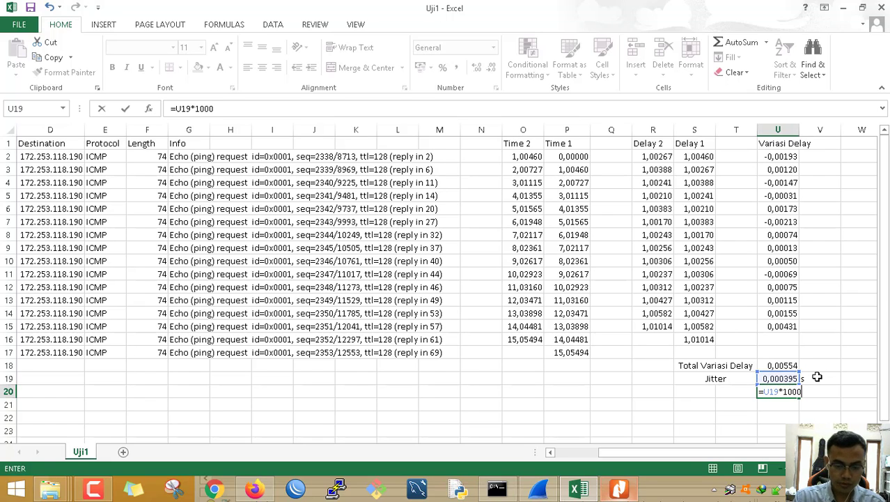
key("Tab")
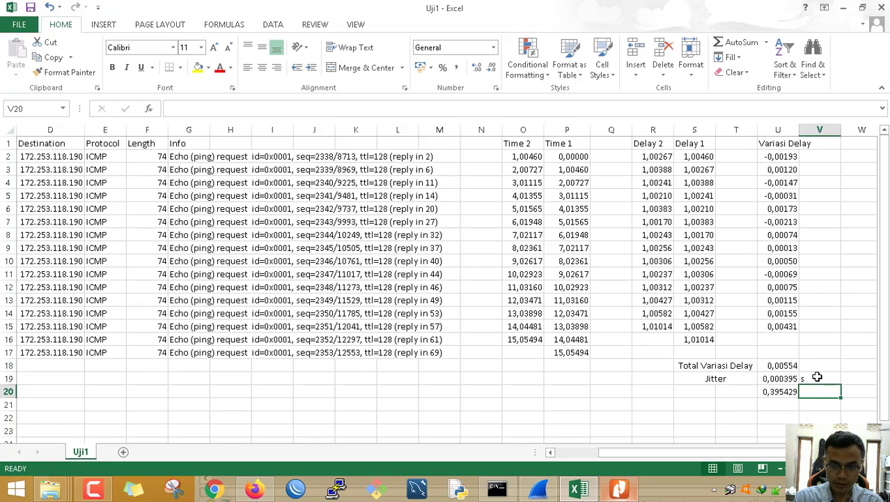
type("ms")
key("Return")
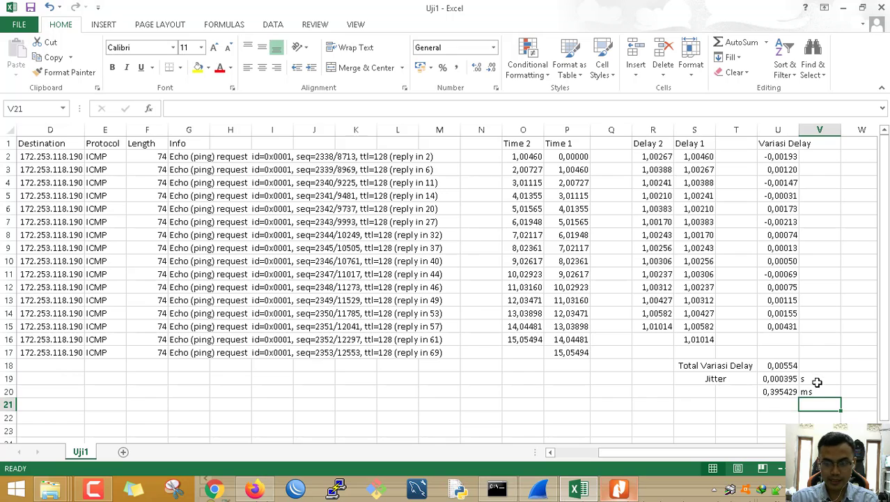
left_click(817, 391)
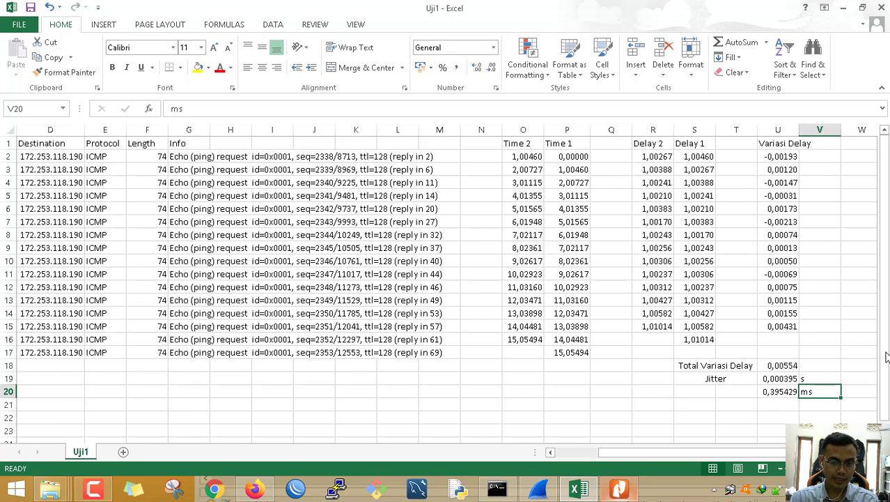
Go to the desktop, open New folder, and open the ipi32511 PDF in Nitro Pro
scroll(864, 423, "left", 1)
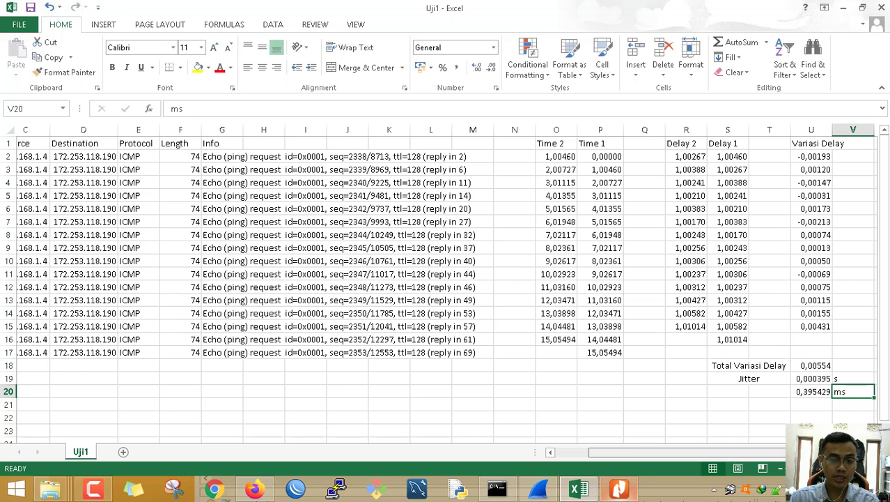
scroll(446, 306, "left", 1)
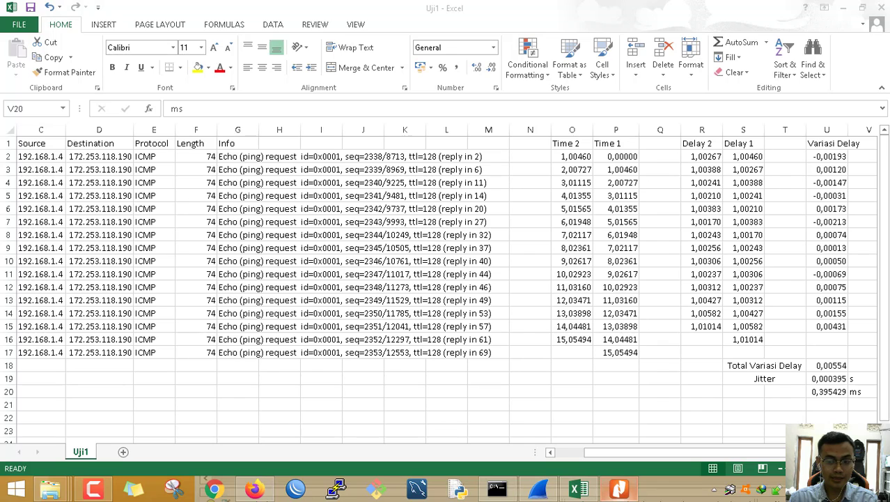
left_click(888, 496)
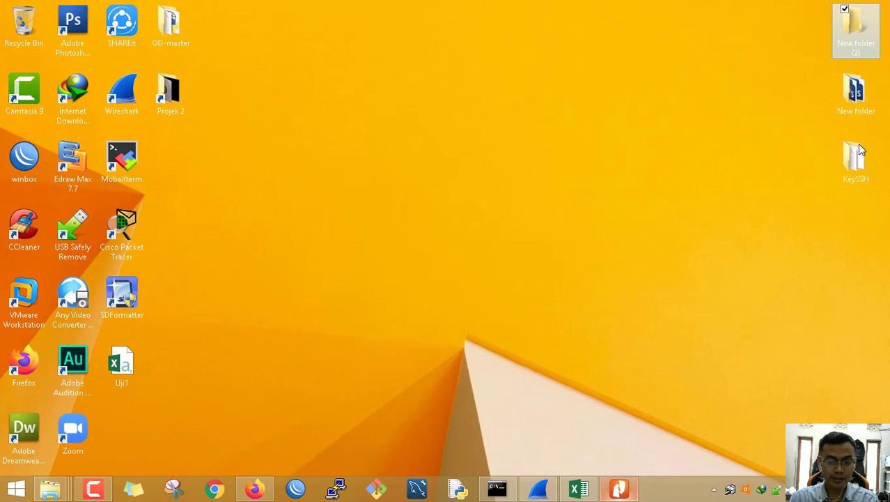
double_click(855, 92)
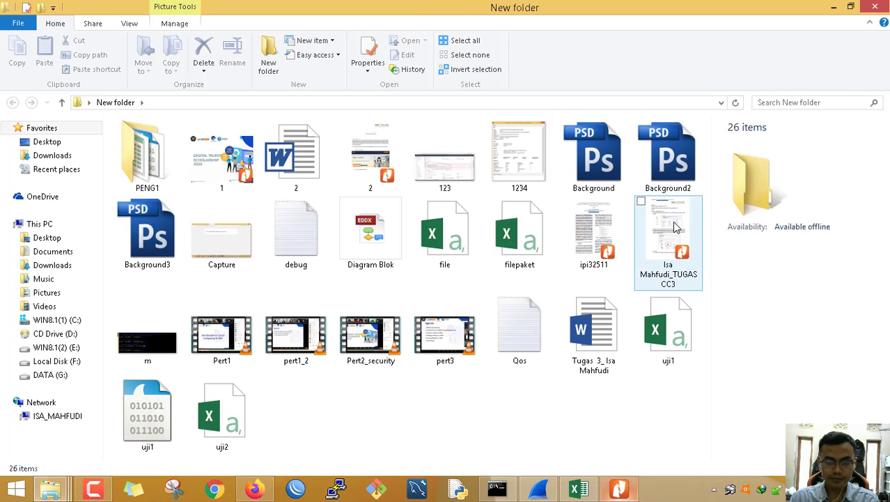
key("Return")
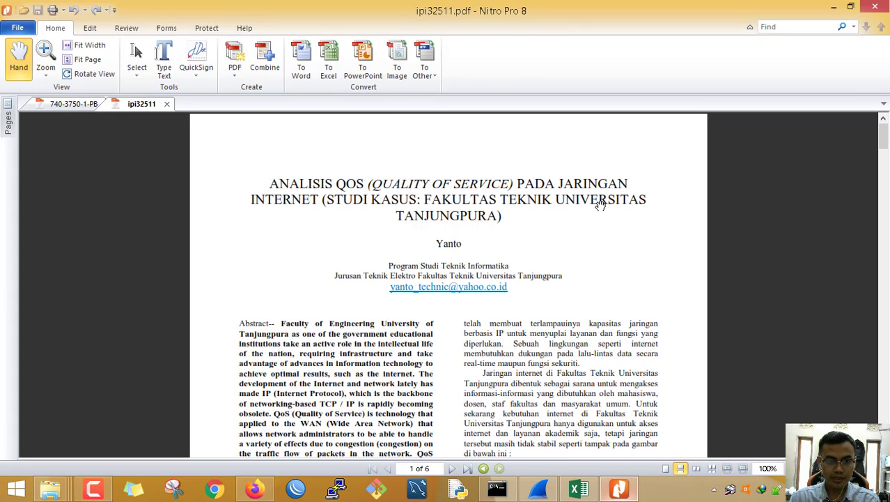
Find Tabel 5 Jitter on page 3 of the ipi32511 PDF and examine its TIPHON jitter categories at 200% zoom
scroll(355, 233, "down", 15)
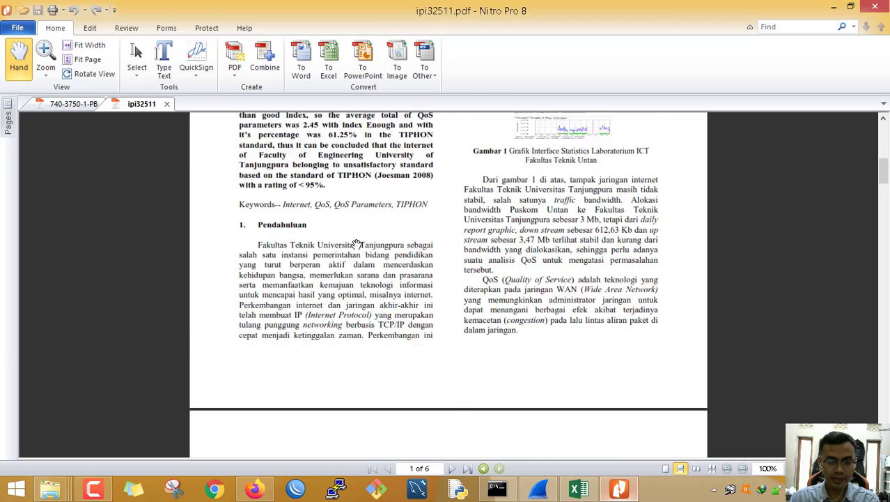
scroll(355, 246, "down", 7)
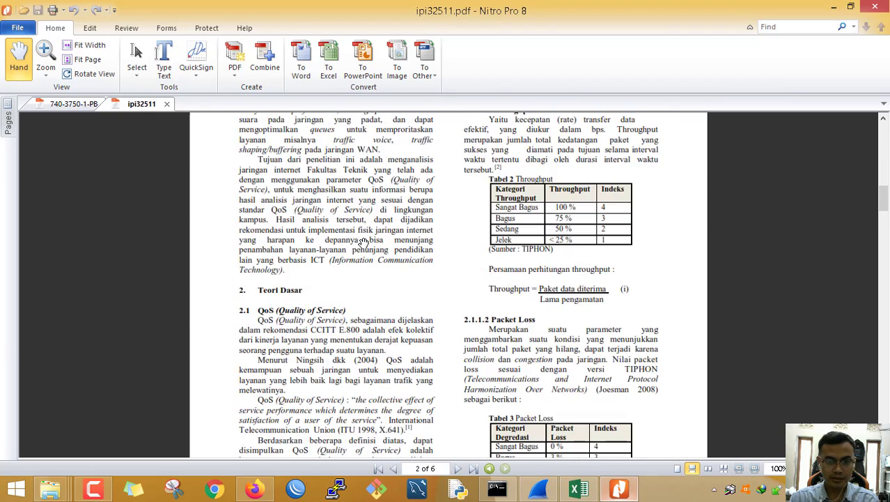
scroll(547, 270, "down", 3)
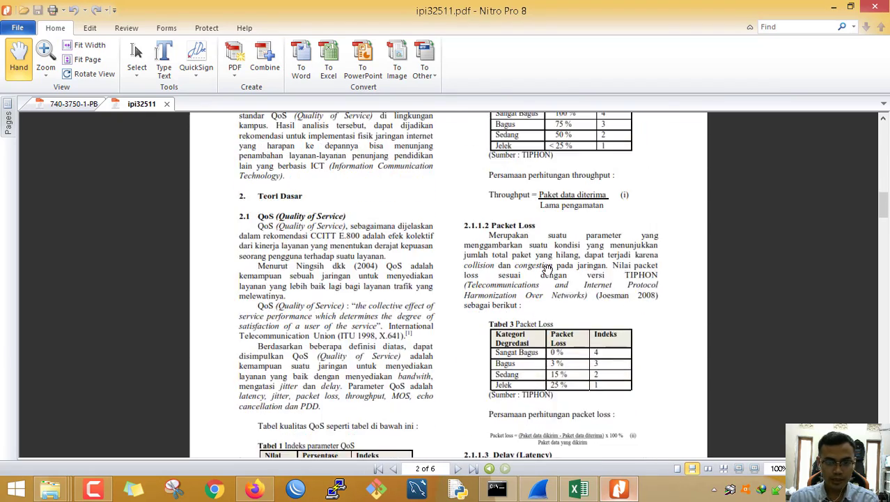
scroll(340, 294, "down", 13)
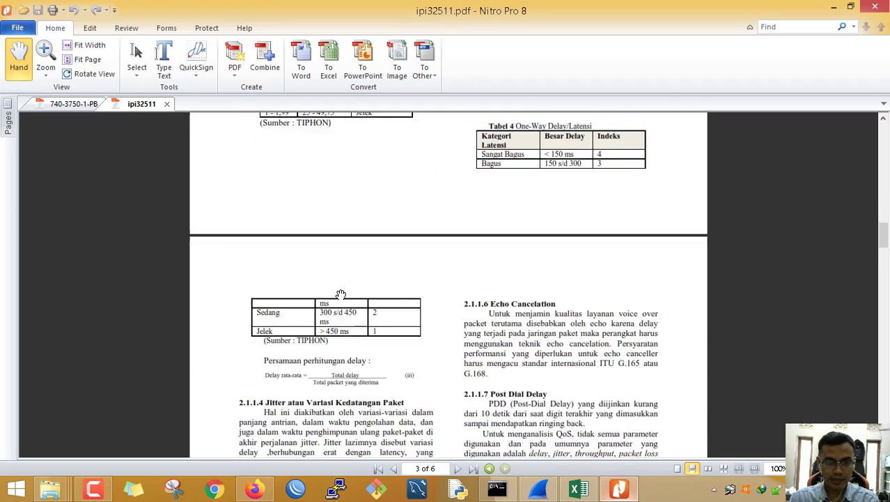
scroll(341, 294, "down", 8)
scroll(377, 297, "up", 1, "ctrl")
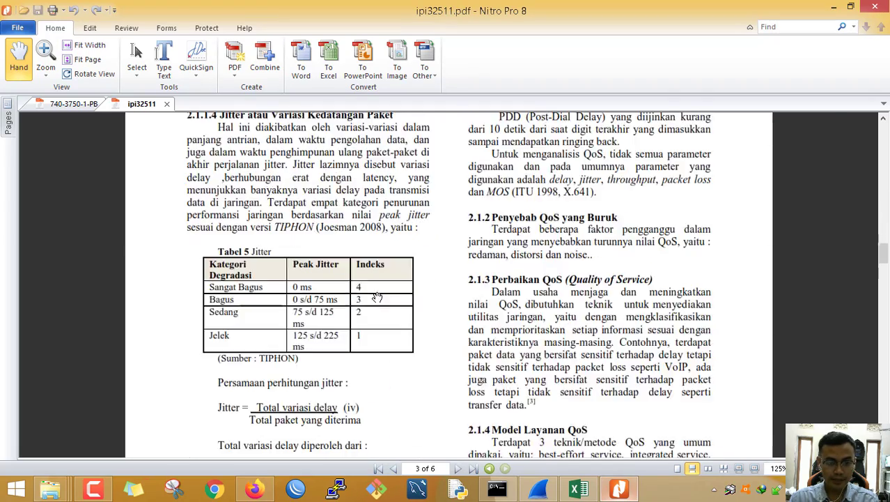
scroll(377, 297, "up", 1, "ctrl")
scroll(189, 327, "up", 1)
scroll(189, 339, "up", 3, "ctrl")
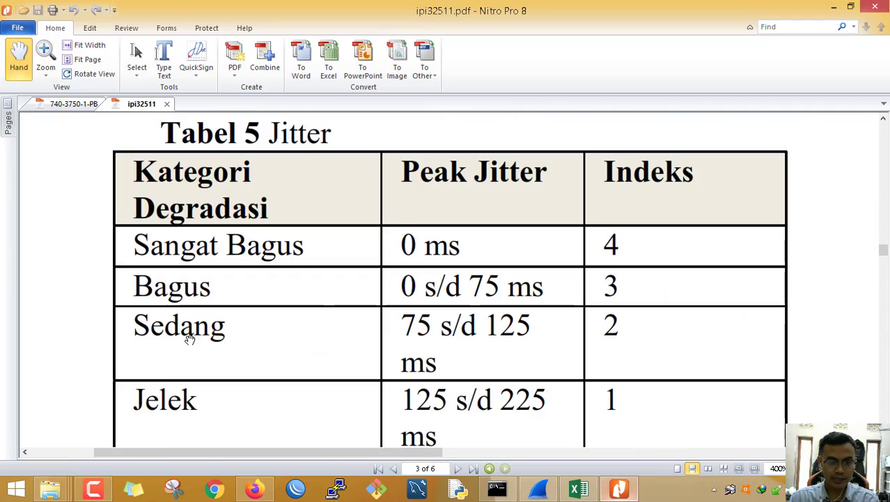
scroll(460, 388, "down", 2, "ctrl")
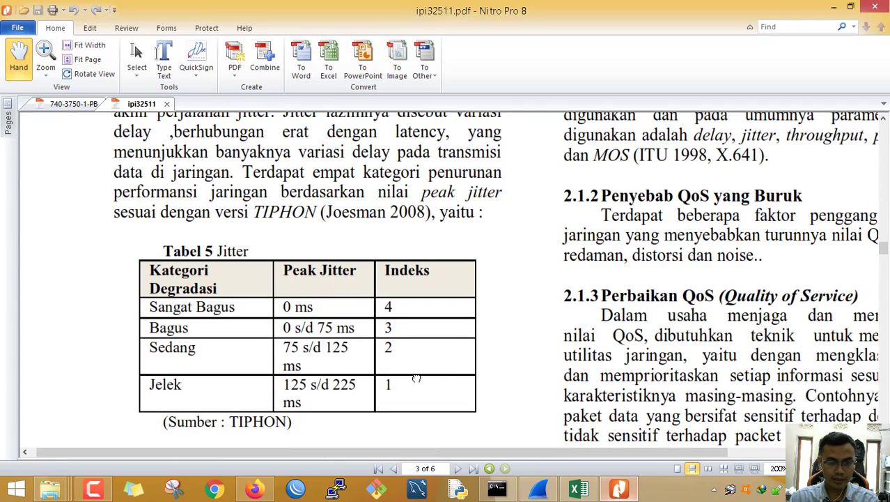
Compare the millisecond jitter in the Excel worksheet with Tabel 5 in the PDF, ending with the whole worksheet in view
left_click(596, 487)
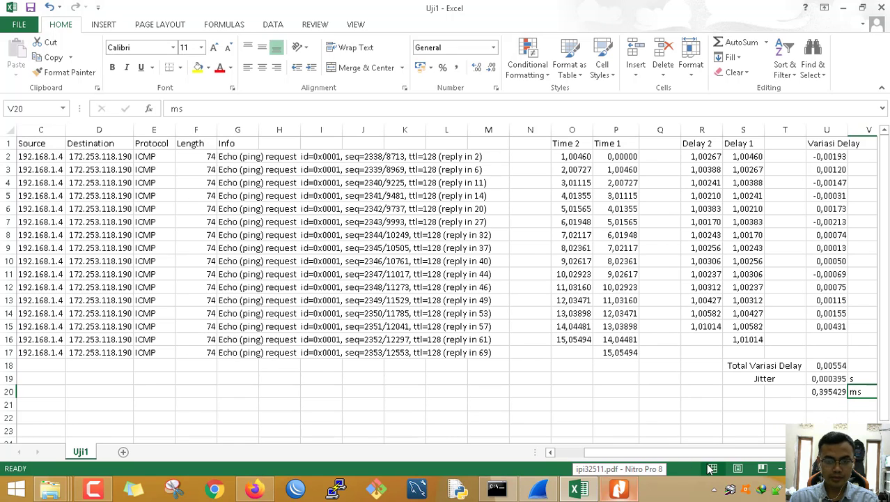
left_click(619, 489)
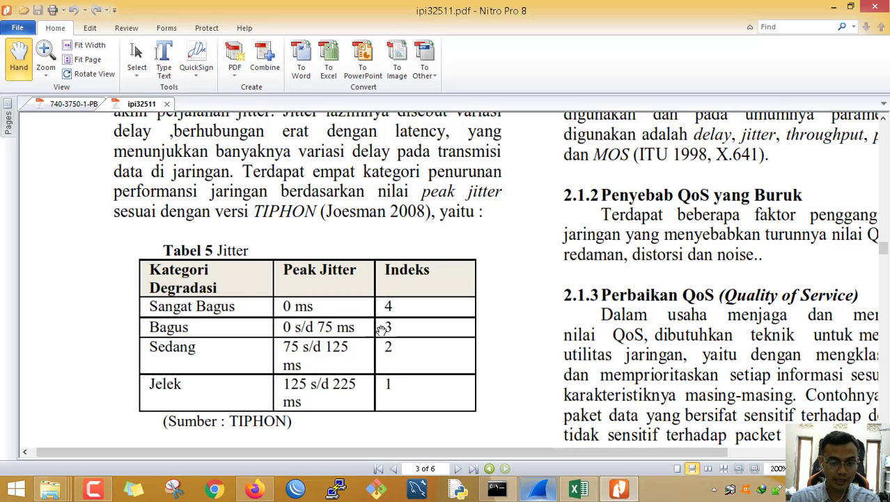
left_click(579, 489)
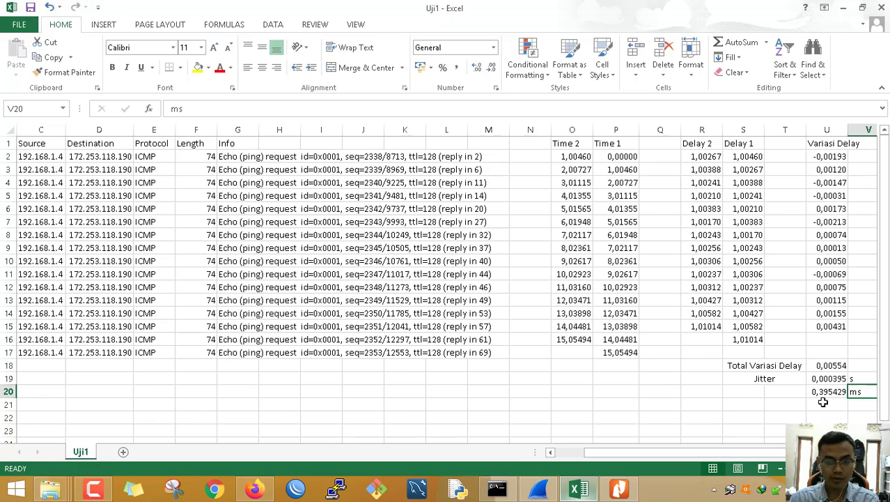
left_click(620, 488)
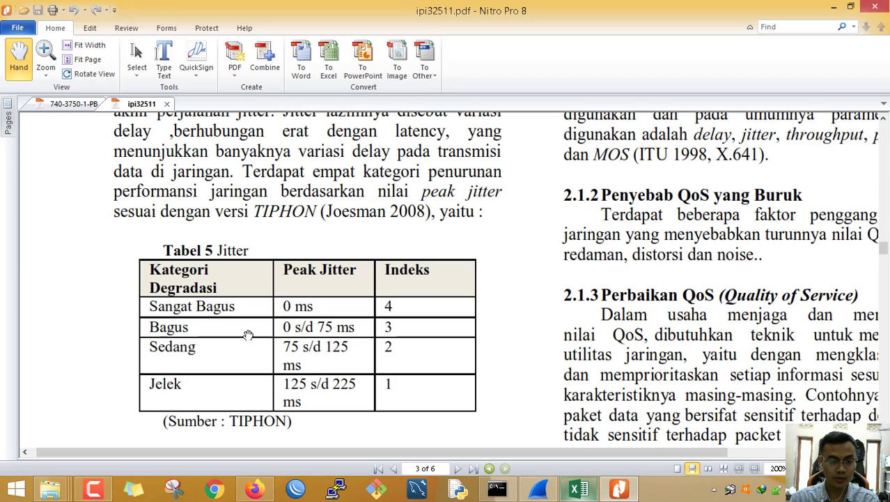
left_click(579, 490)
left_click_drag(629, 454, 667, 451)
scroll(666, 452, "down", 1)
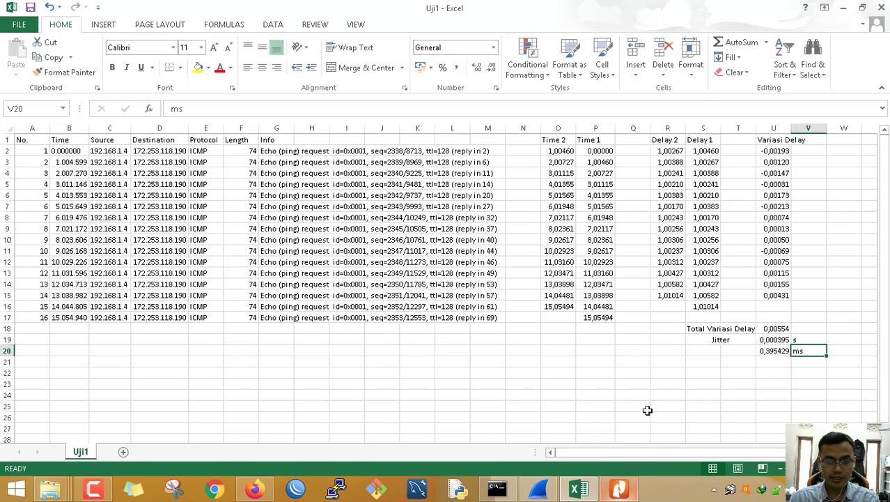